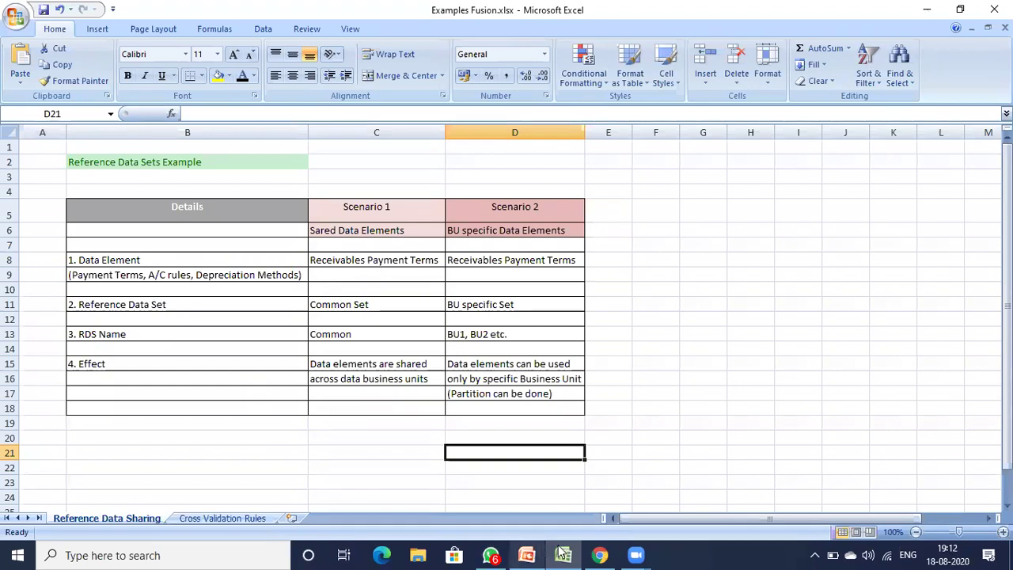
pyautogui.moveTo(528, 554)
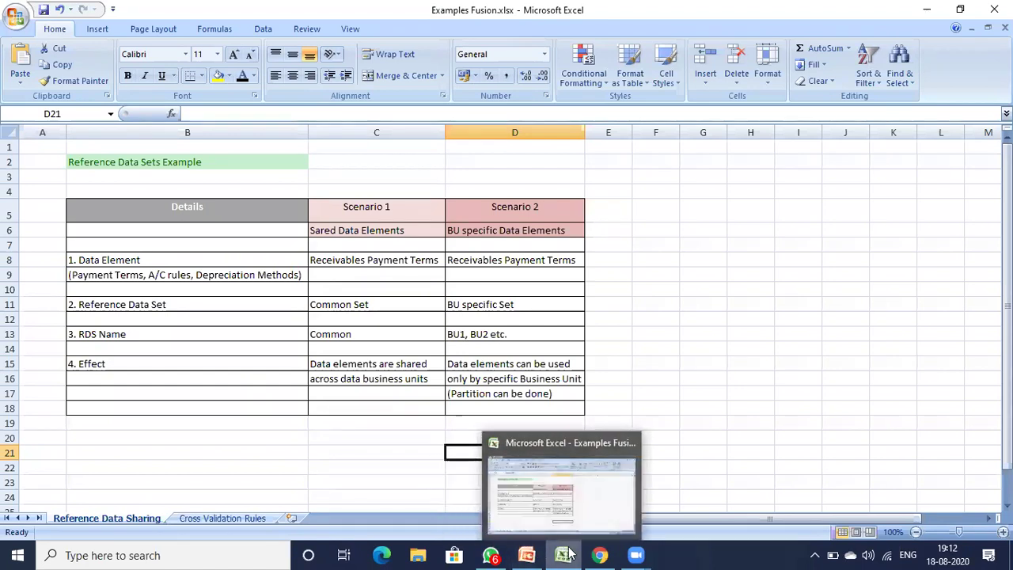
pyautogui.moveTo(601, 554)
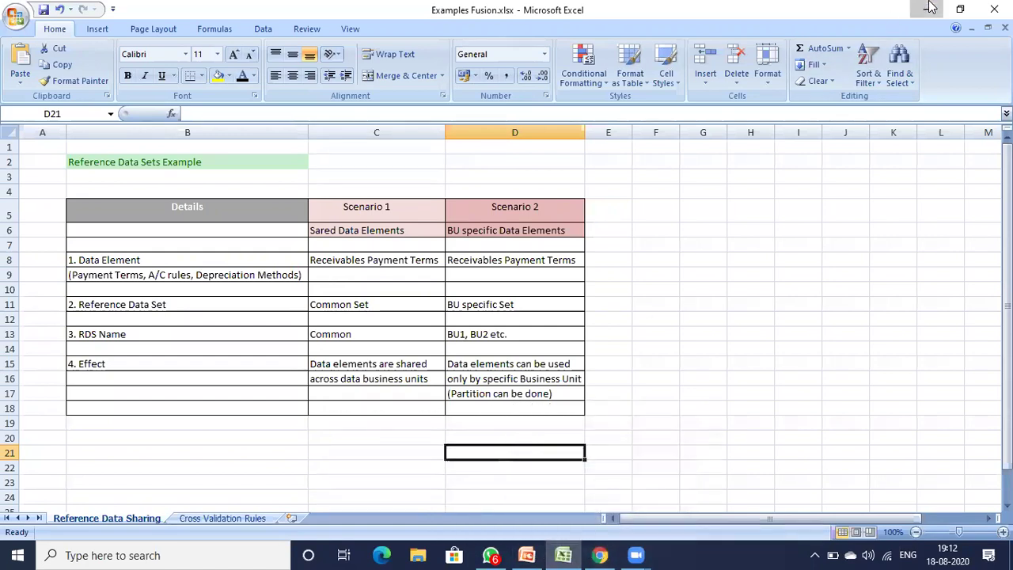
pyautogui.click(526, 555)
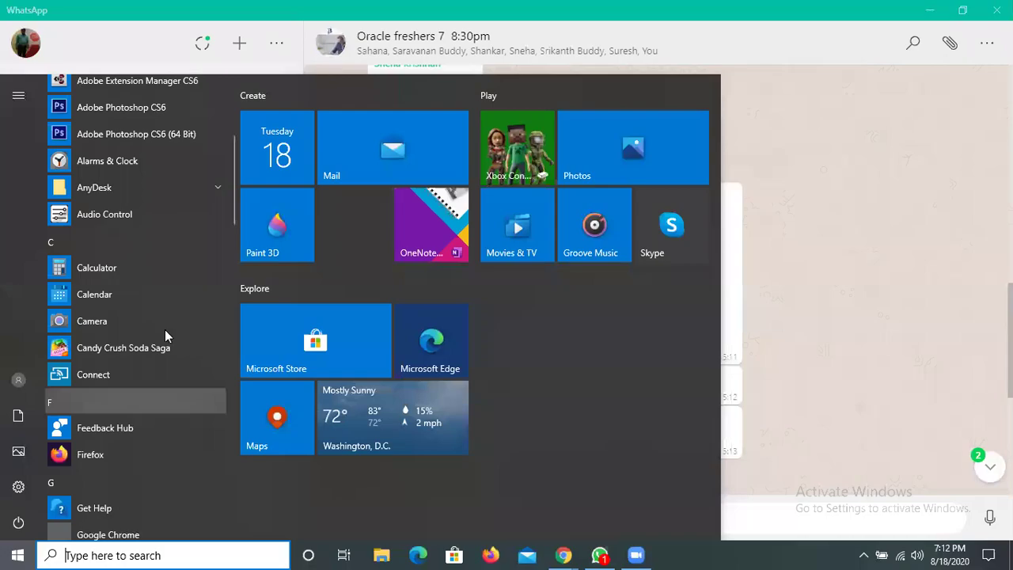
# - Open Microsoft Excel 2010, enter the heading "Payment terms" in cell A1 and dismiss the activation wizard
pyautogui.scroll(-5, 166, 336)
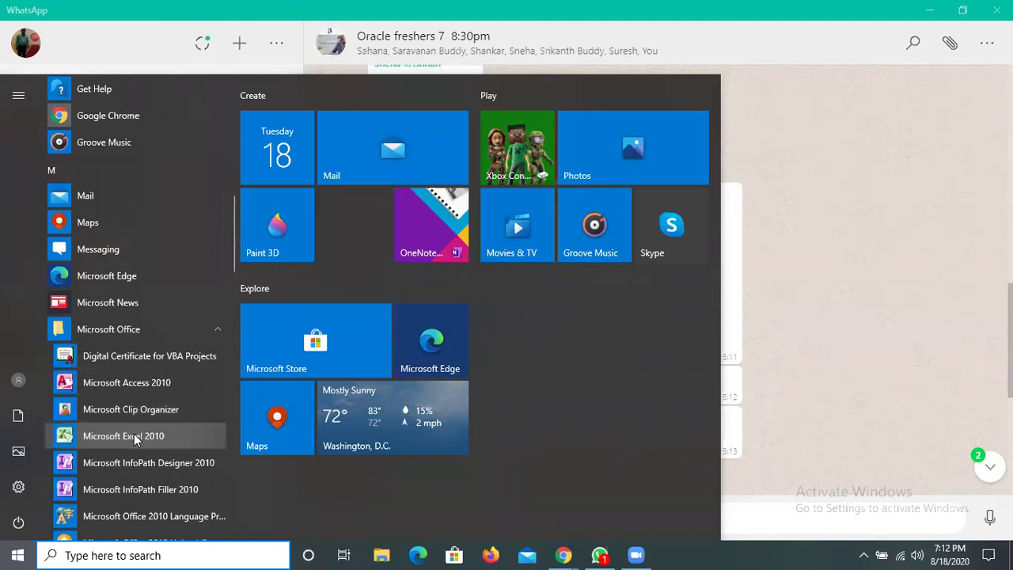
pyautogui.click(134, 440)
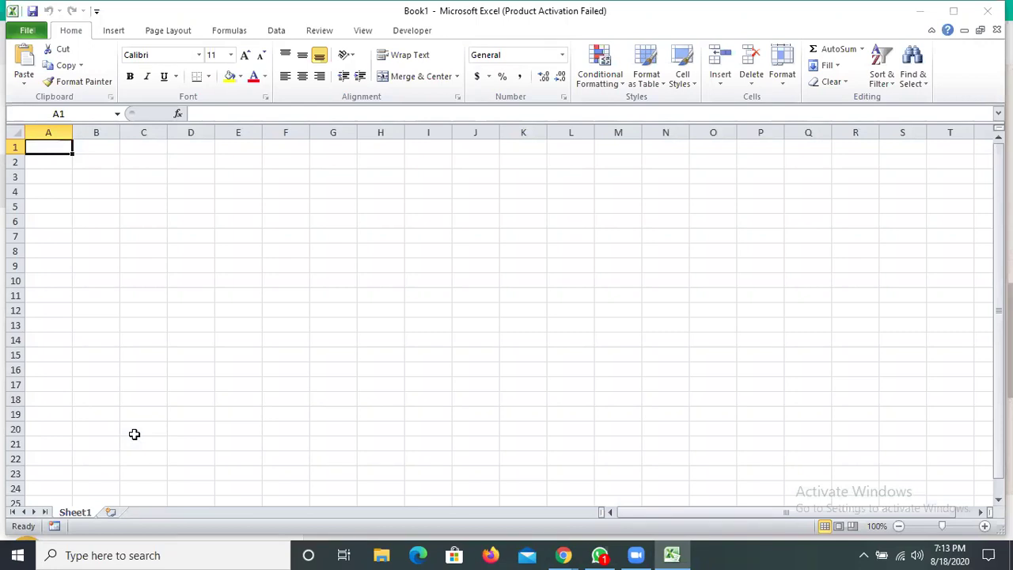
pyautogui.write('Pay')
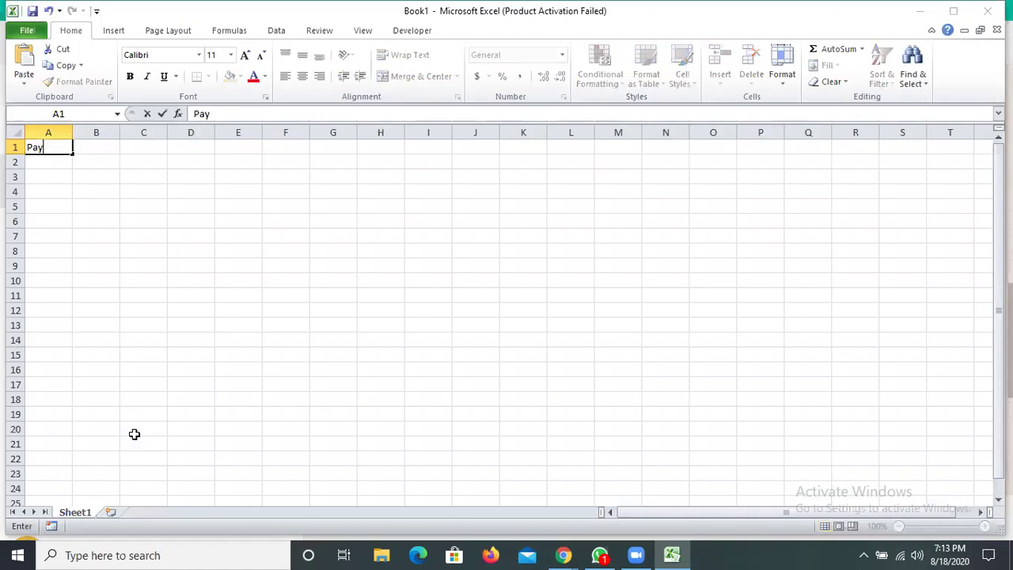
pyautogui.write('ment terms')
pyautogui.press('Return')
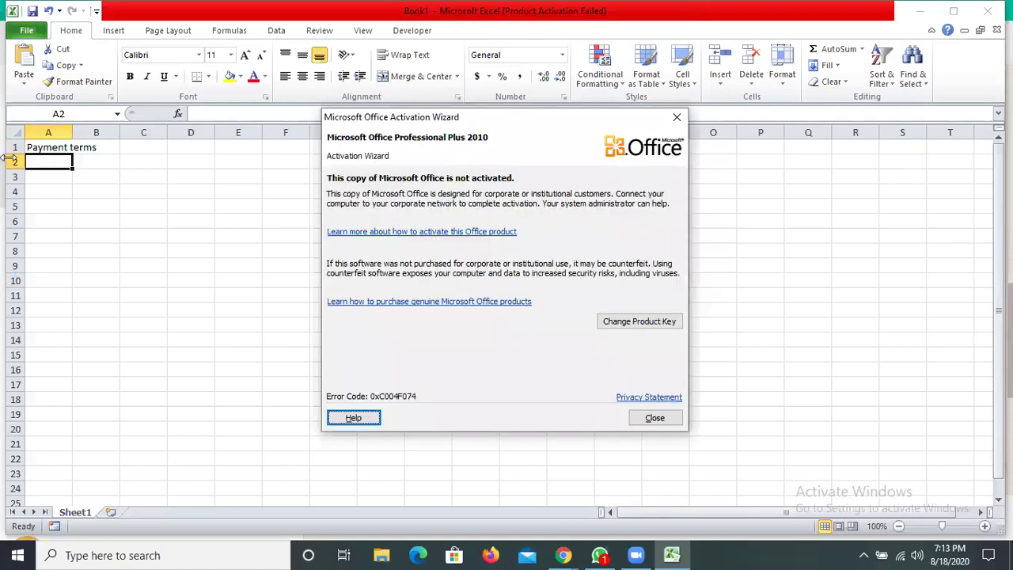
pyautogui.press('Escape')
# - List the payment terms "Immediate", "Net 30" and "Net 45 days" in cells A2 to A4
pyautogui.write('Immediate')
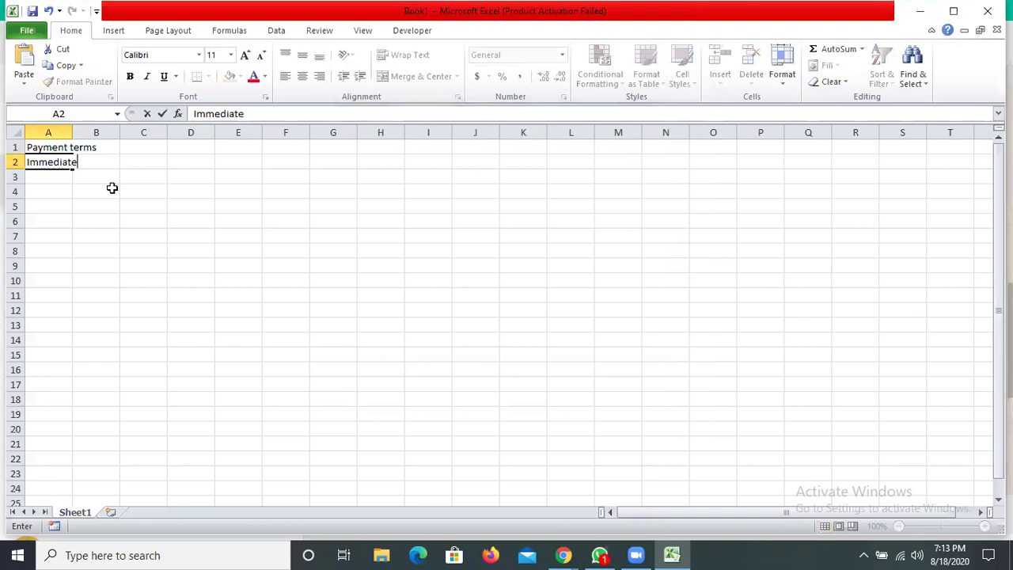
pyautogui.press('Return')
pyautogui.write('Ne')
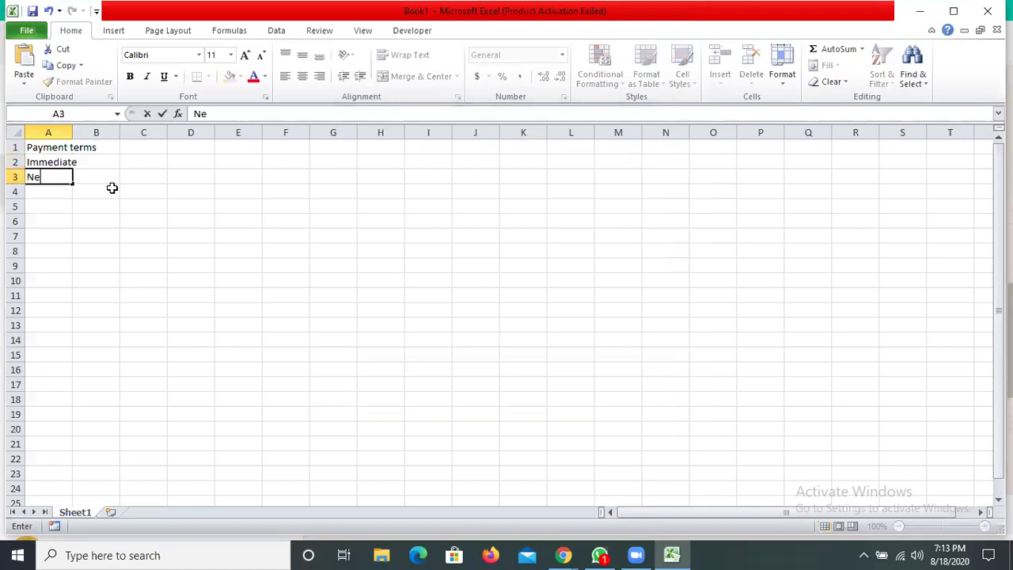
pyautogui.write('t 30')
pyautogui.click(111, 188)
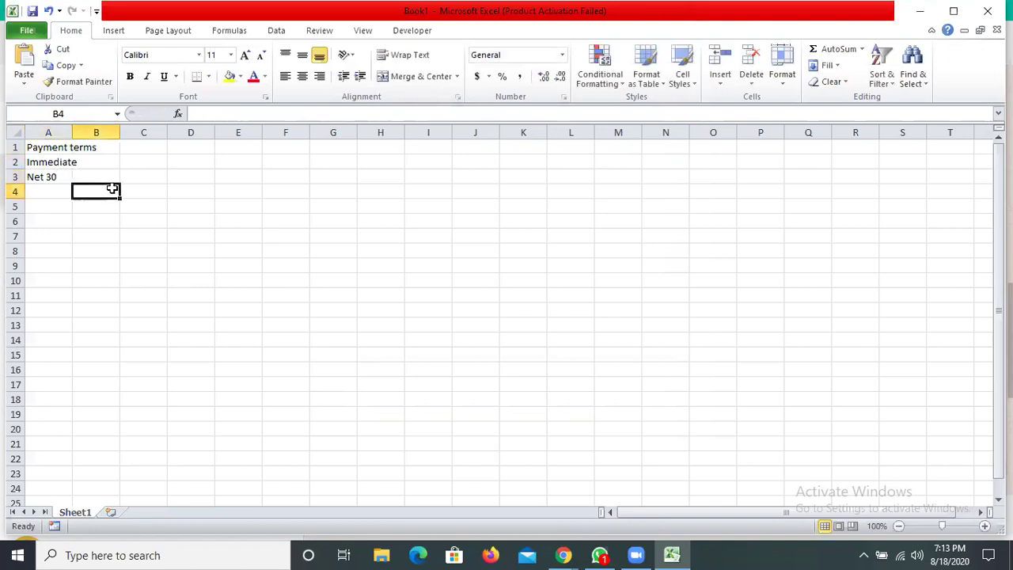
pyautogui.press('Left')
pyautogui.write('Net ')
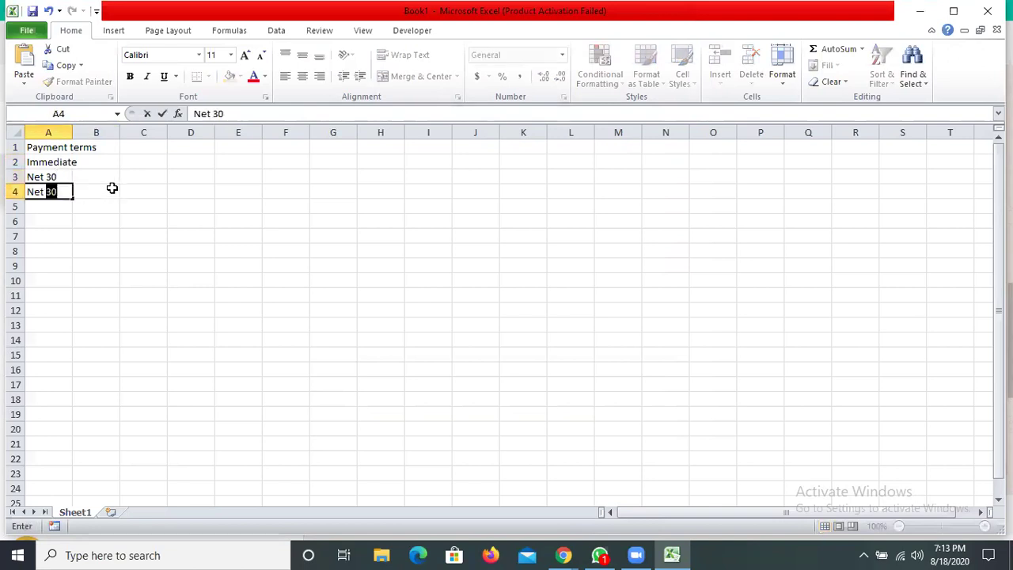
pyautogui.write('45 days')
pyautogui.click(113, 189)
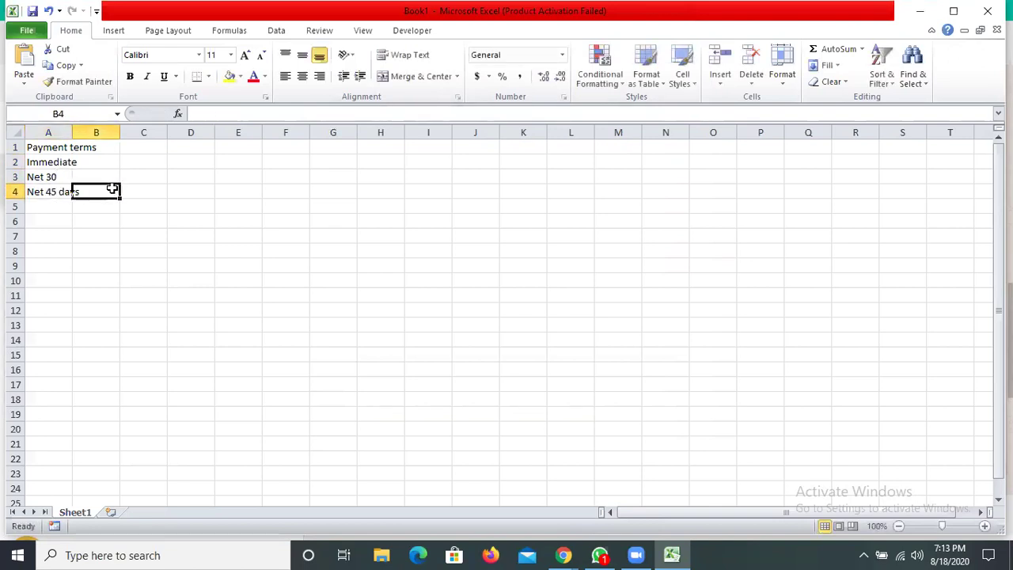
# - Complete cell A3 to read "Net 30 days" and fit column A to its contents
pyautogui.click(57, 177)
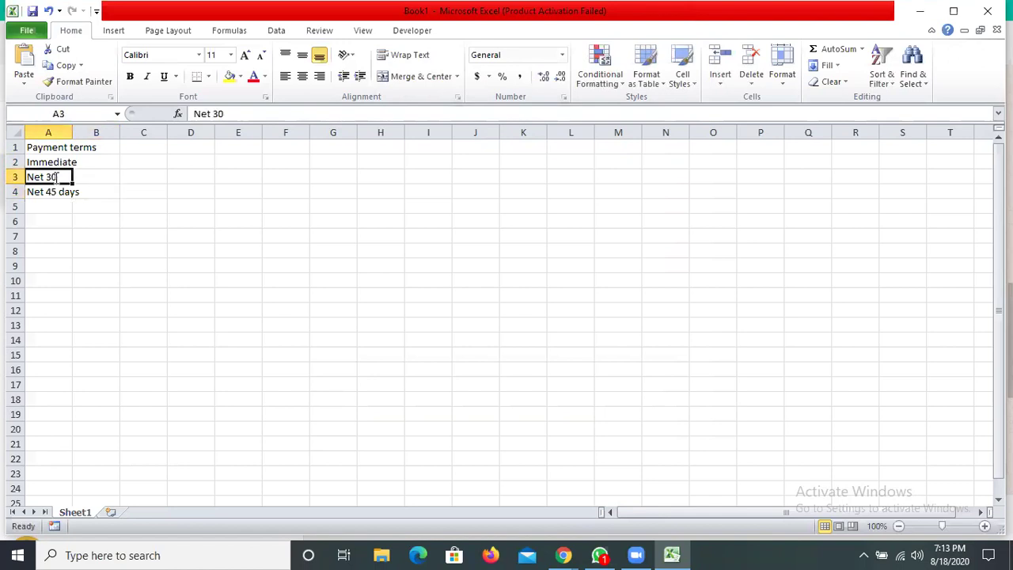
pyautogui.doubleClick(57, 177)
pyautogui.write('days')
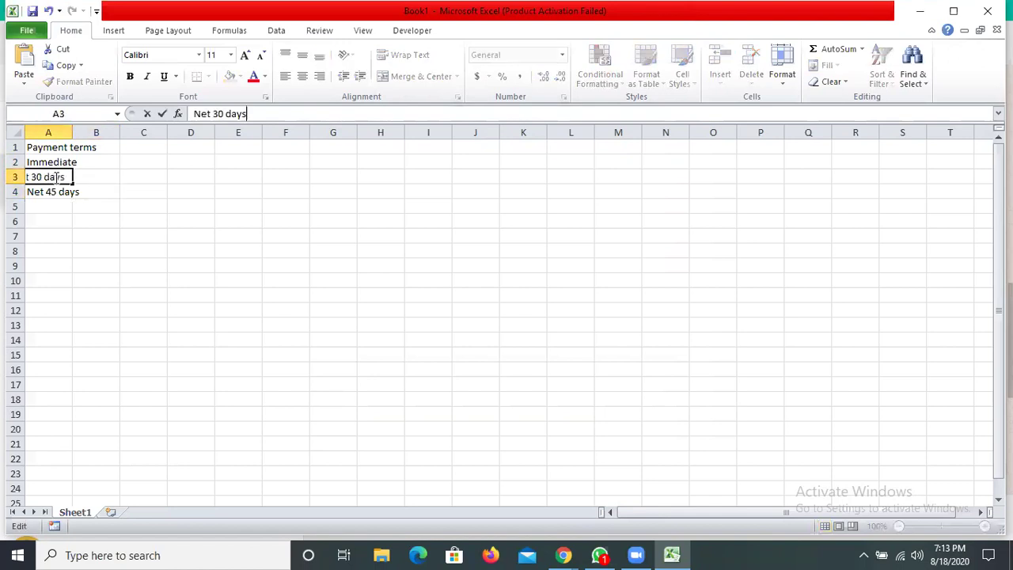
pyautogui.doubleClick(71, 126)
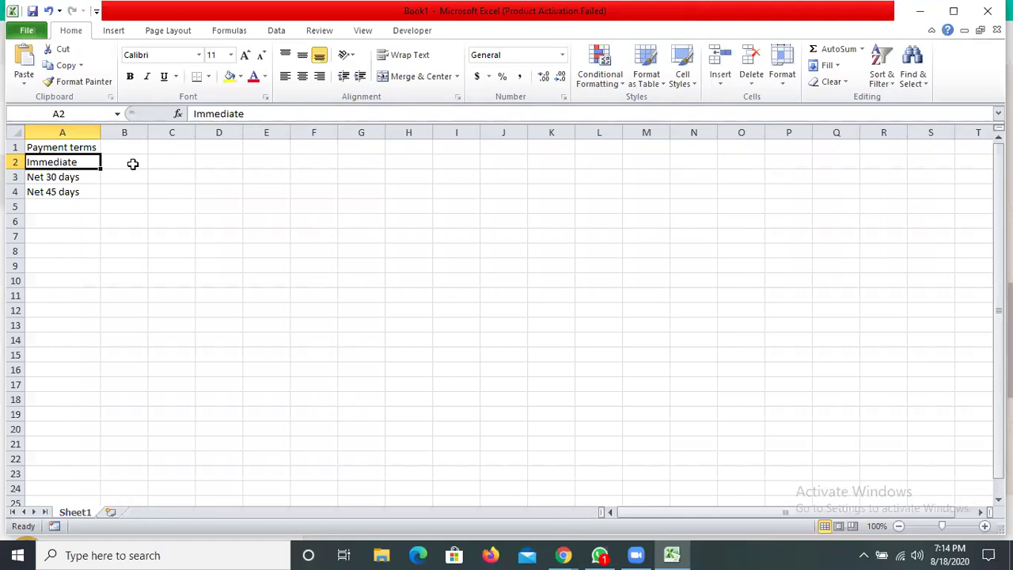
pyautogui.click(80, 176)
pyautogui.click(87, 193)
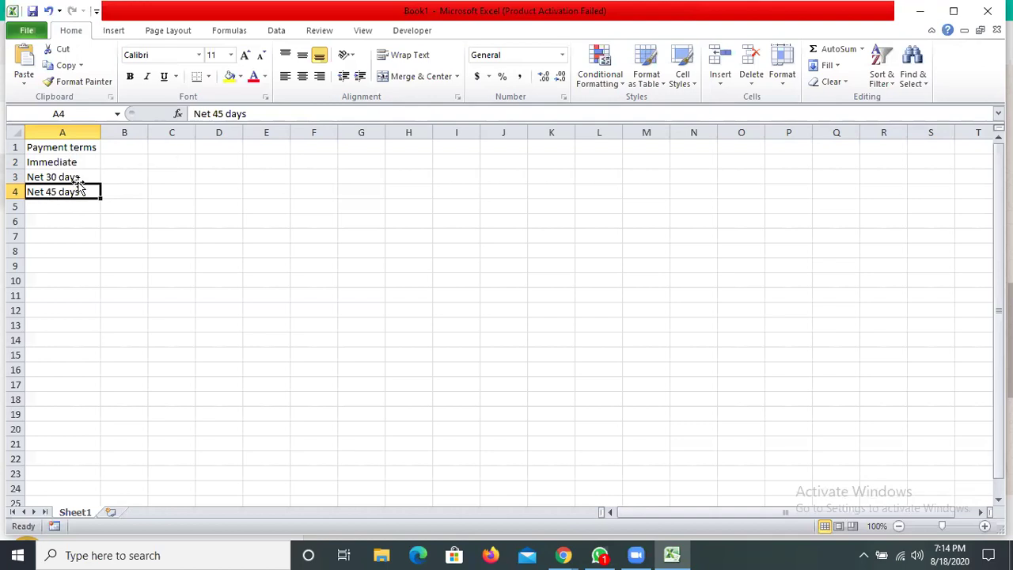
pyautogui.click(96, 163)
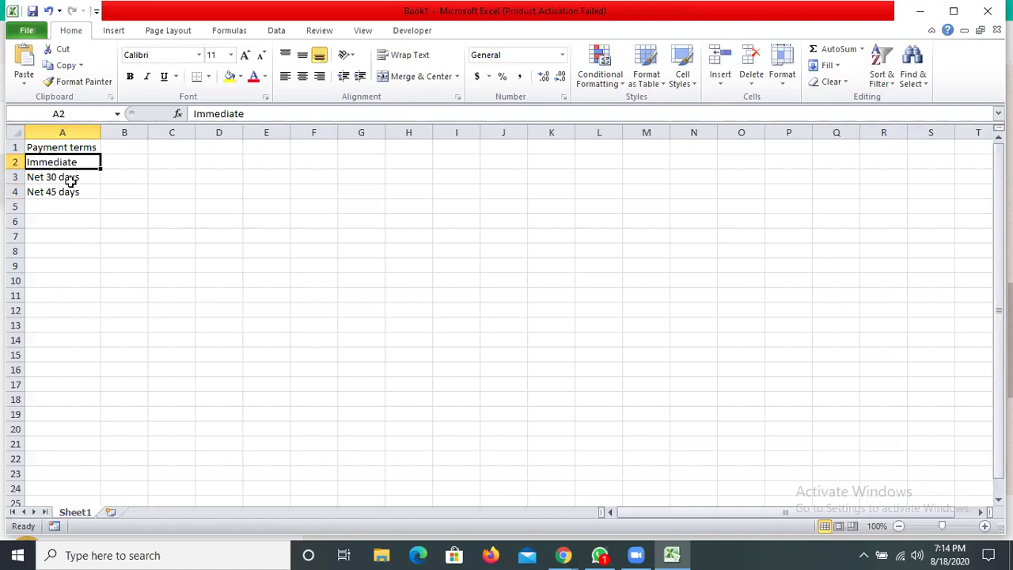
# - Enter a second list with "Immediate", "Next 30 days" and "Next 45 days" in cells D7 to D9
pyautogui.click(215, 239)
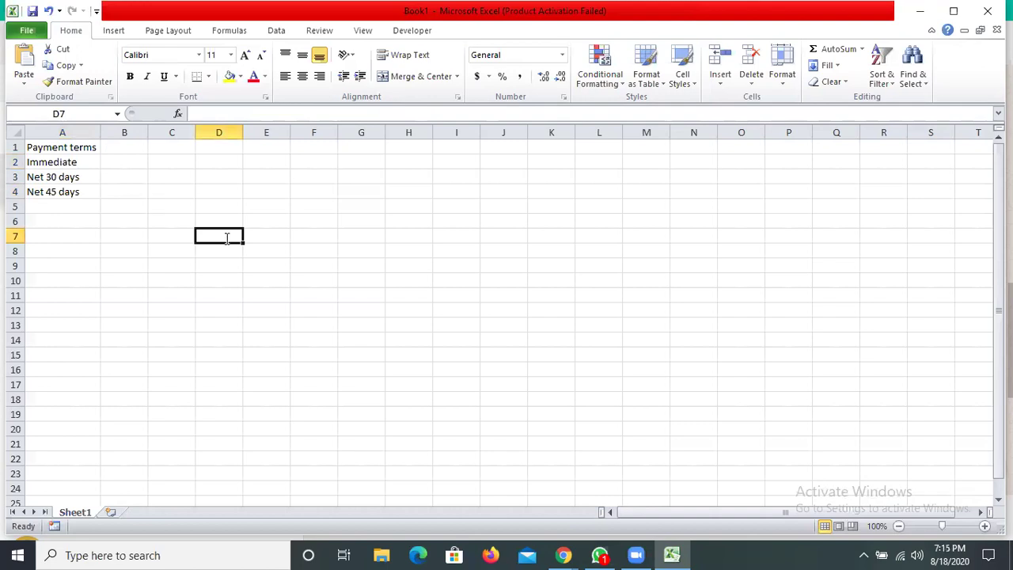
pyautogui.doubleClick(227, 239)
pyautogui.write('Immediate')
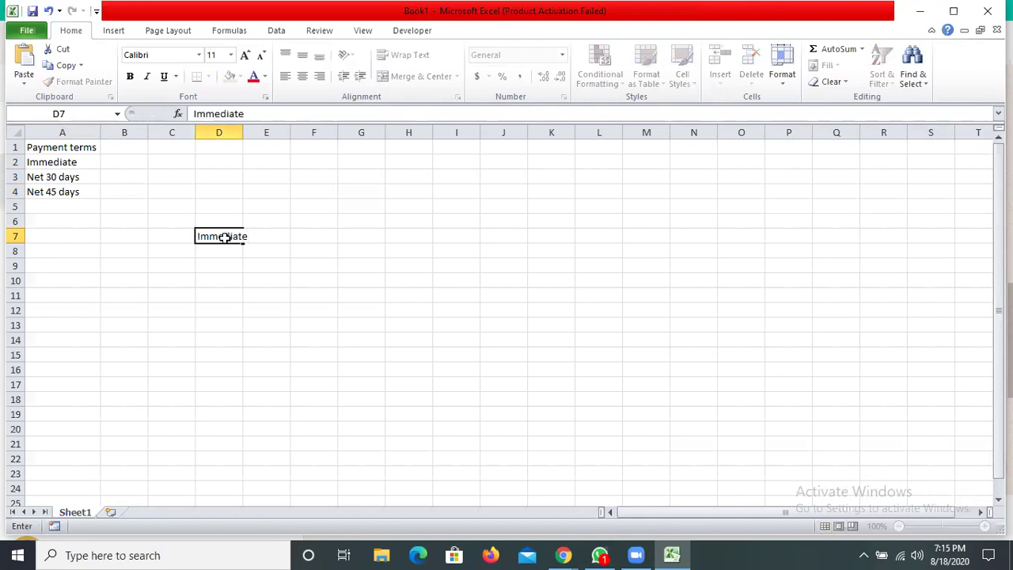
pyautogui.press('Return')
pyautogui.write('Nex')
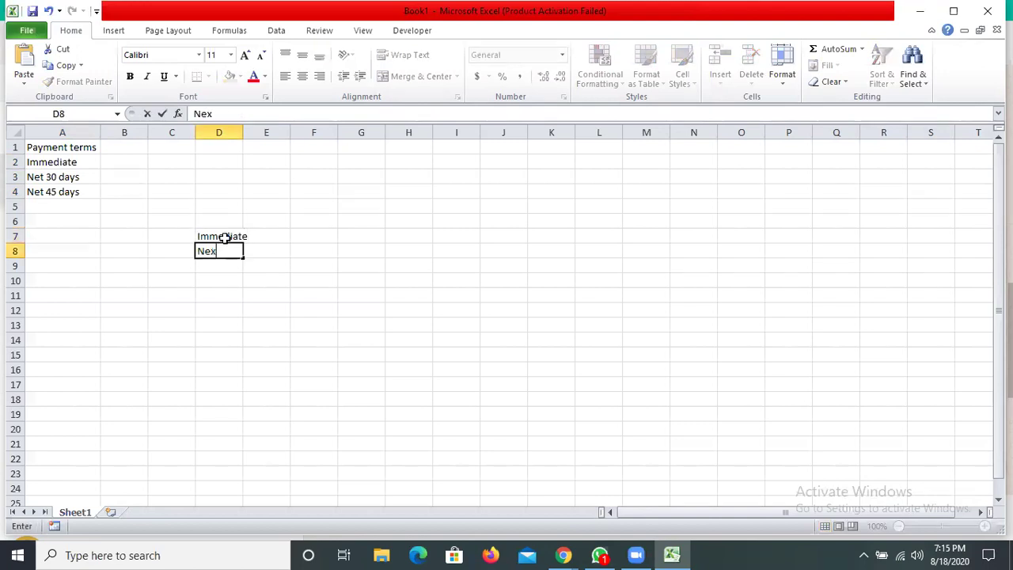
pyautogui.write('t 30 days')
pyautogui.press('Return')
pyautogui.write('Ne')
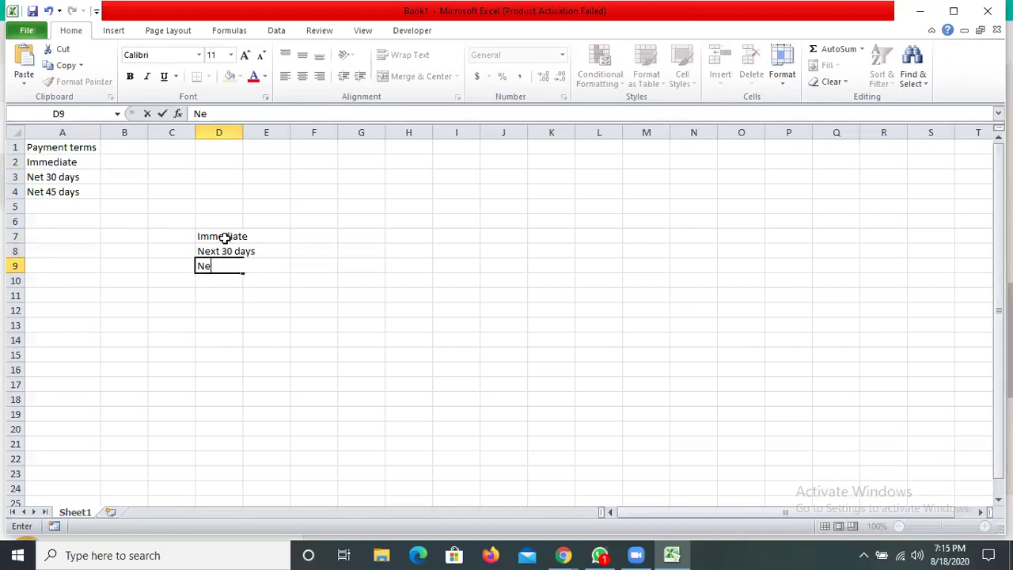
pyautogui.write('xt 45 days')
pyautogui.press('Tab')
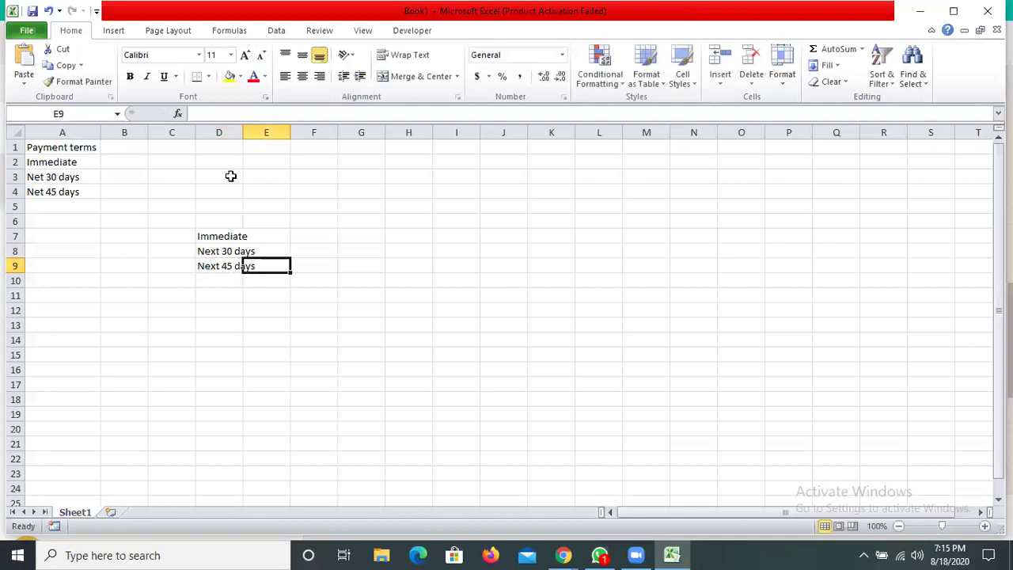
# - Add the heading "Payment terms" in cell D6 and fit column D to its contents
pyautogui.hotkey('alt', 'h')
pyautogui.press('o')
pyautogui.press('i')
pyautogui.click(241, 223)
pyautogui.write('Pa')
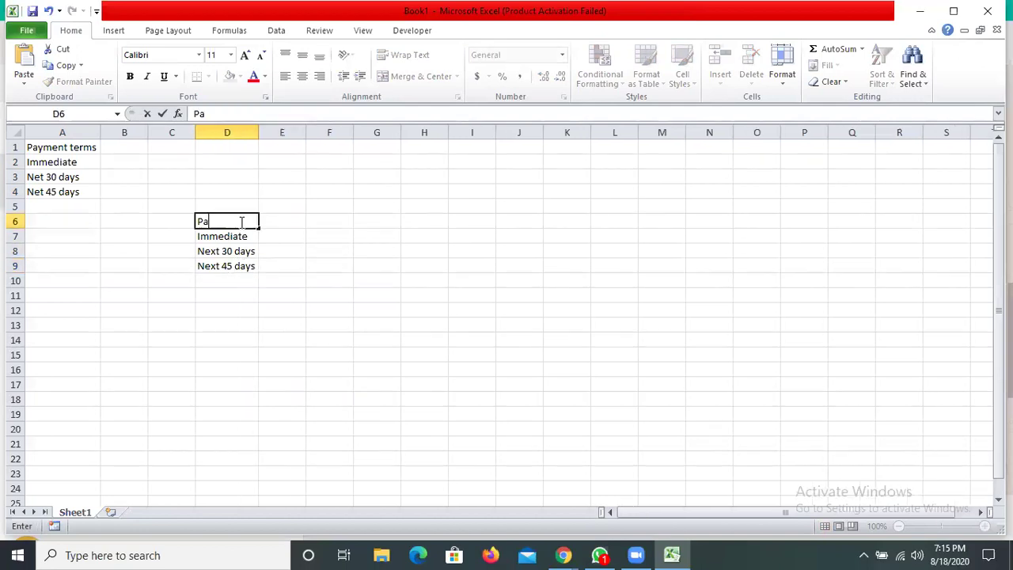
pyautogui.write('yment terms')
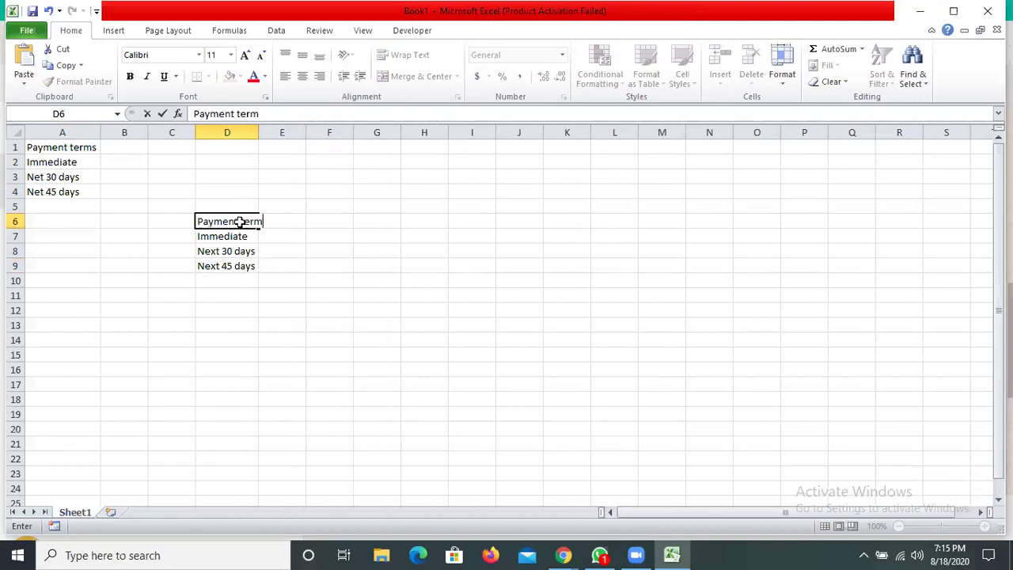
pyautogui.press('Tab')
pyautogui.doubleClick(263, 129)
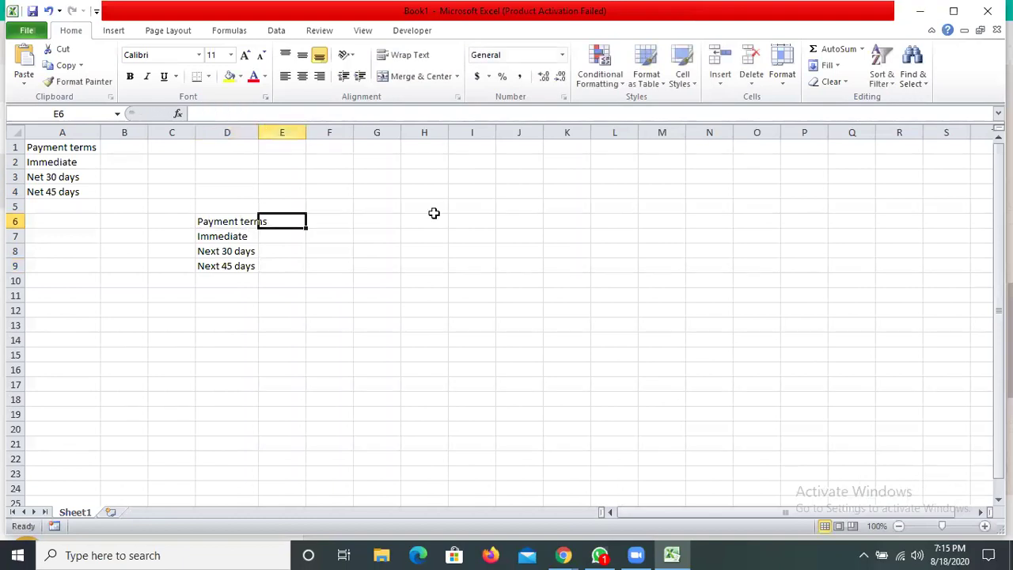
# - Enter the heading "Business Unit" in cell I4
pyautogui.click(445, 217)
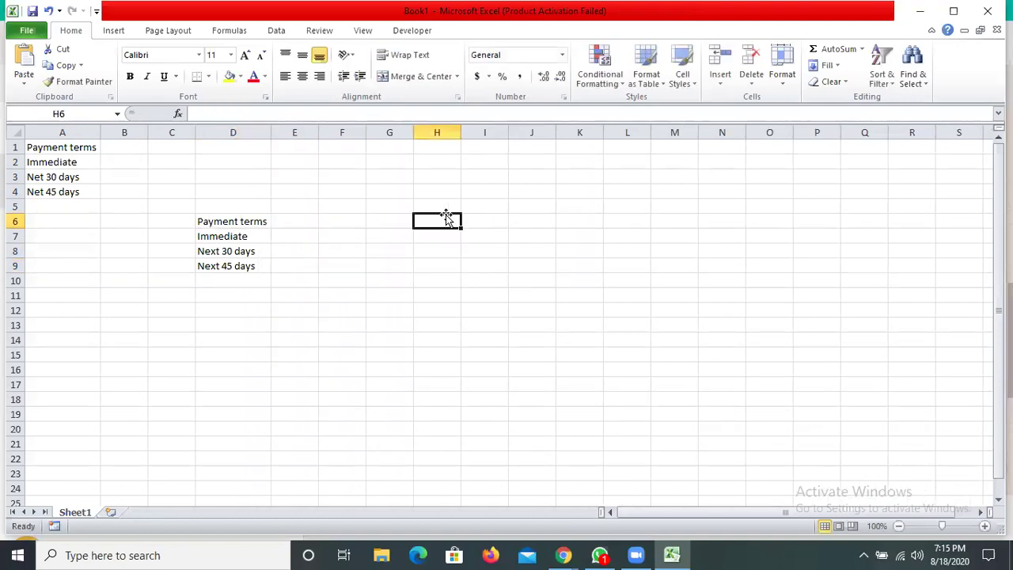
pyautogui.press('Right')
pyautogui.press('Up')
pyautogui.press('Up')
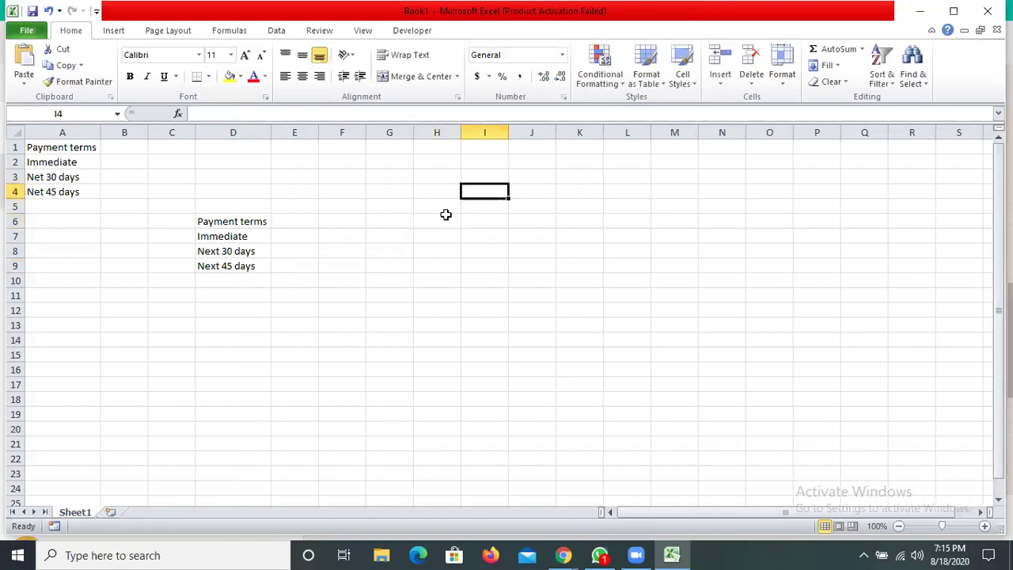
pyautogui.write('Buisne')
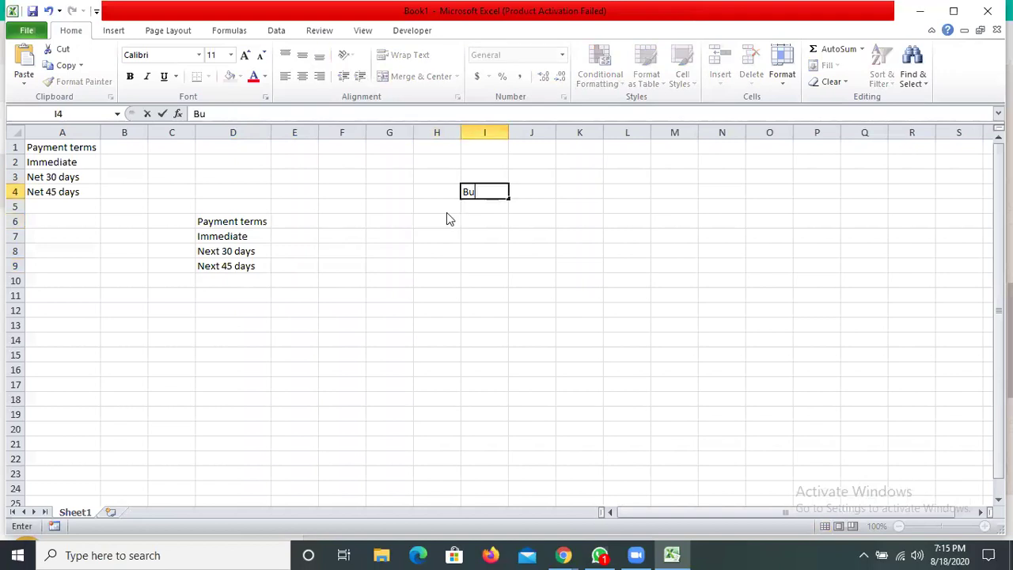
pyautogui.press('BackSpace')
pyautogui.press('BackSpace')
pyautogui.press('BackSpace')
pyautogui.press('BackSpace')
pyautogui.write('siness Unit')
pyautogui.press('Return')
pyautogui.press('Return')
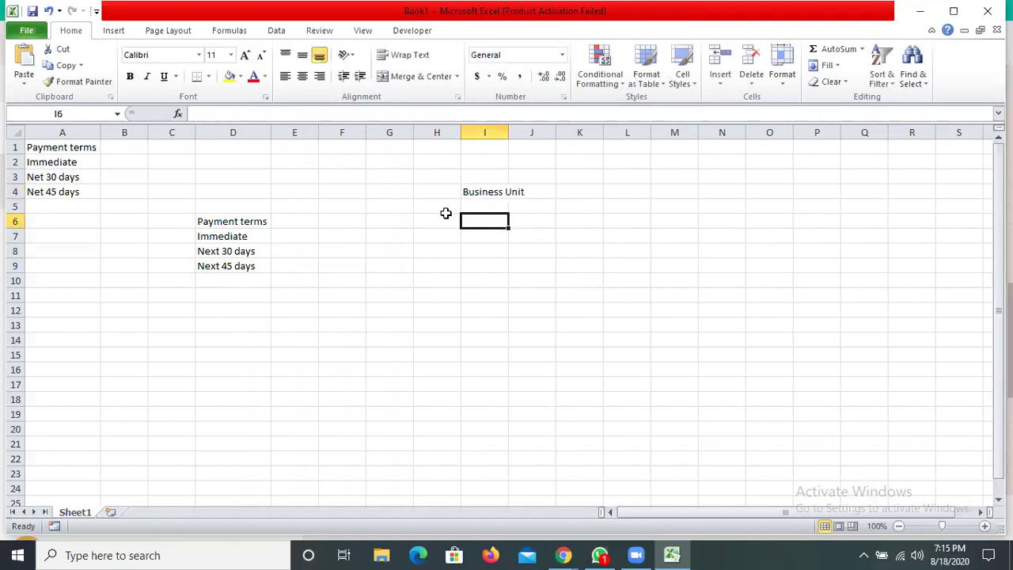
# - Enter "Chennai" as the first business unit in cell I6
pyautogui.write('C')
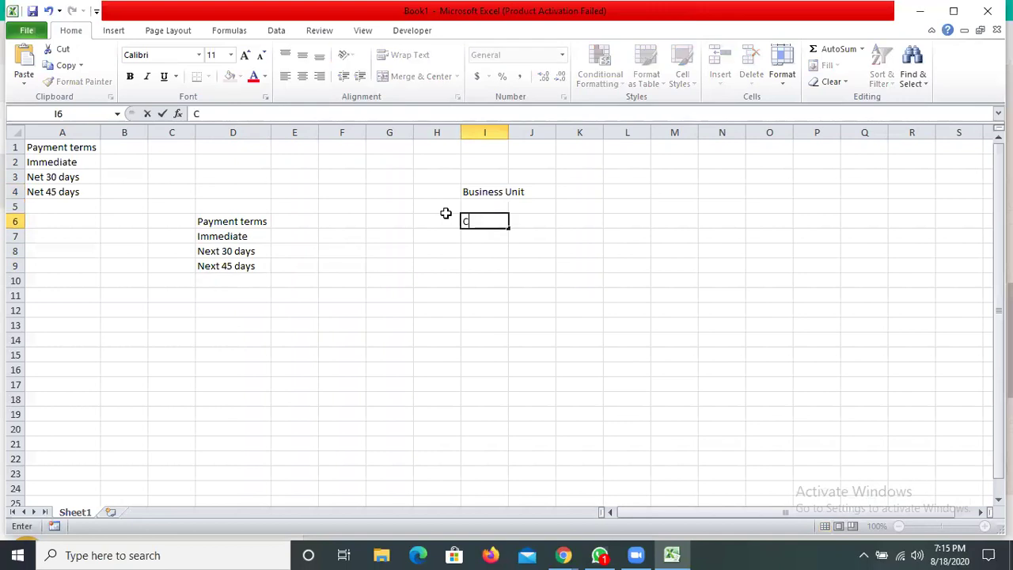
pyautogui.write('henan')
pyautogui.press('BackSpace')
pyautogui.press('BackSpace')
pyautogui.write('nai')
pyautogui.press('Return')
pyautogui.press('Return')
# - Enter "Bangalore" as the second business unit in cell I8
pyautogui.write('Ba n')
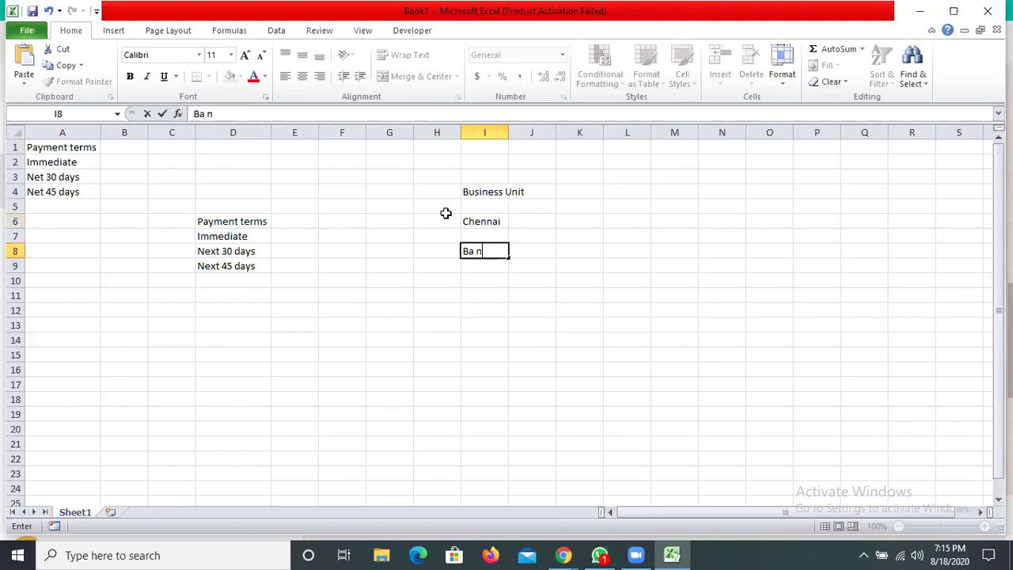
pyautogui.press('BackSpace')
pyautogui.press('BackSpace')
pyautogui.write('ngalore')
pyautogui.press('Left')
pyautogui.press('Left')
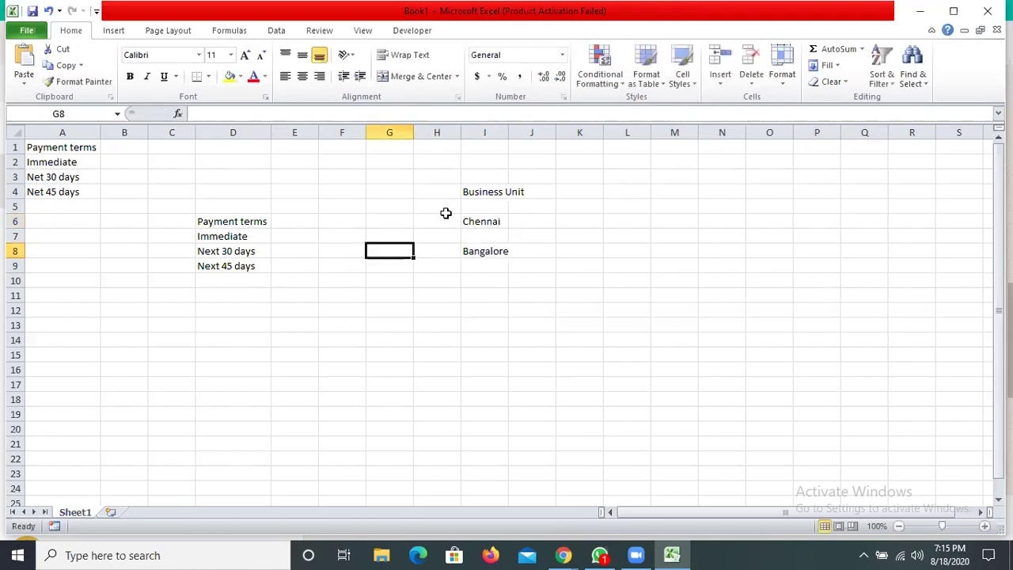
pyautogui.press('Right')
pyautogui.press('Right')
# - Enter "Mumbai" as the third business unit in cell I10
pyautogui.moveTo(446, 211); pyautogui.dragTo(470, 274)
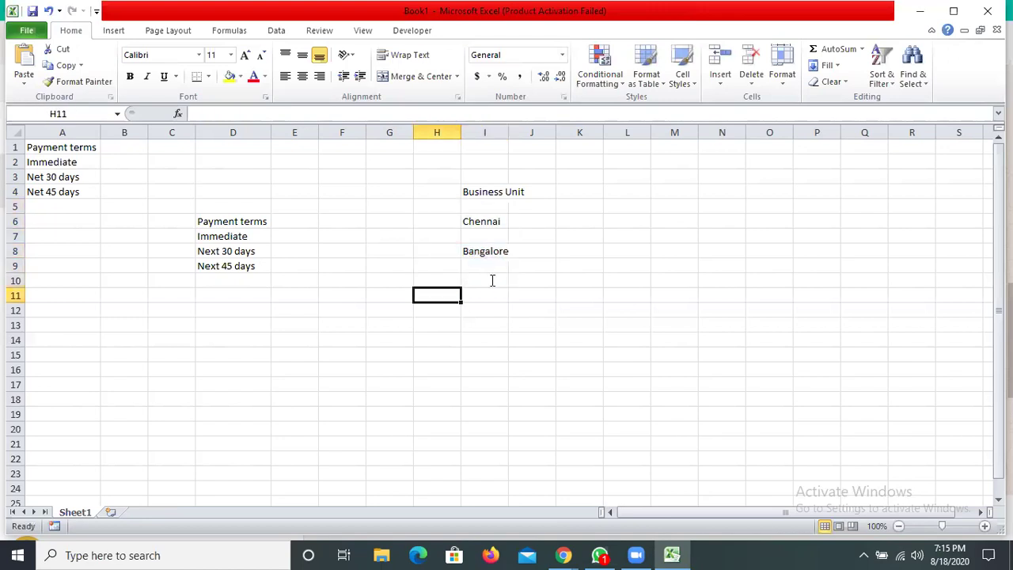
pyautogui.click(492, 281)
pyautogui.write('Mumbai')
pyautogui.press('Tab')
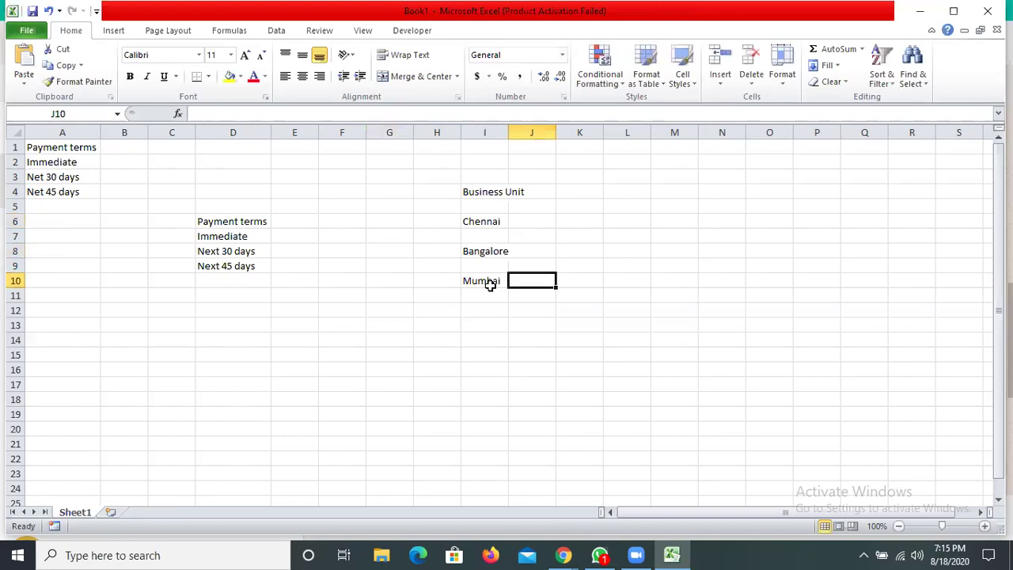
pyautogui.click(448, 223)
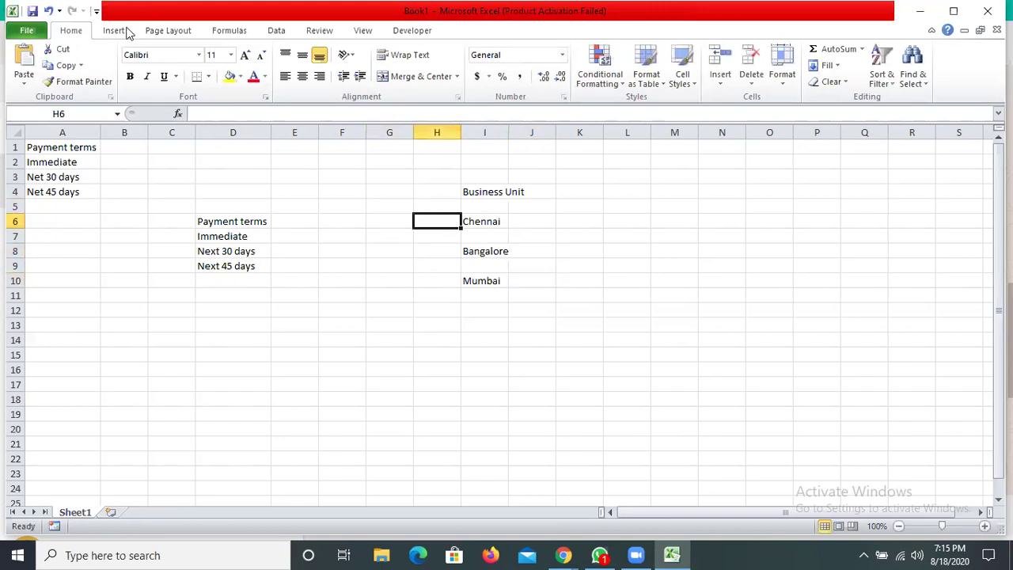
# - Draw a straight arrow about 3.03" wide and 0.21" high from "Immediate" in D7 to "Chennai" in the Business Unit list
pyautogui.click(115, 30)
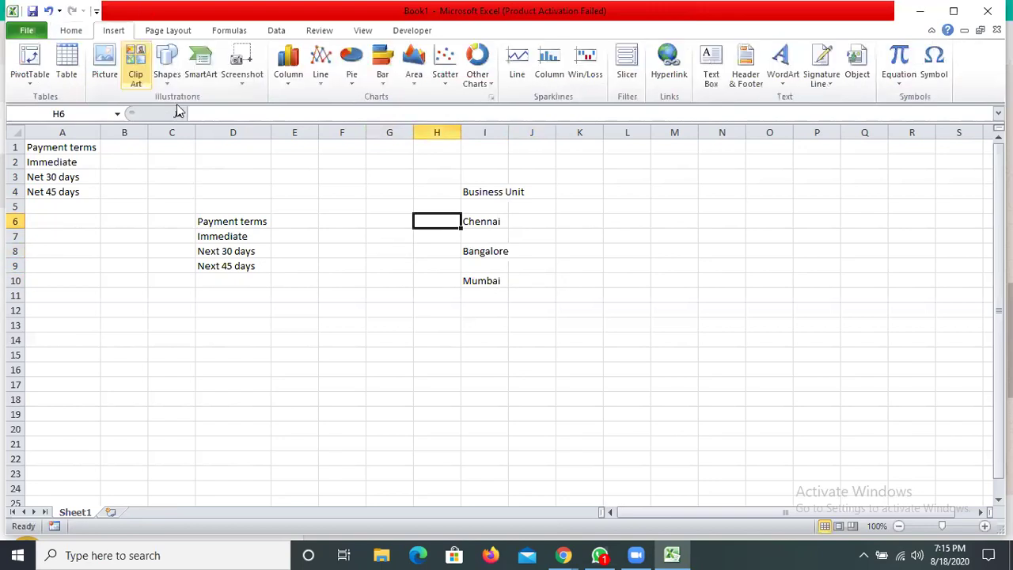
pyautogui.click(167, 63)
pyautogui.click(190, 122)
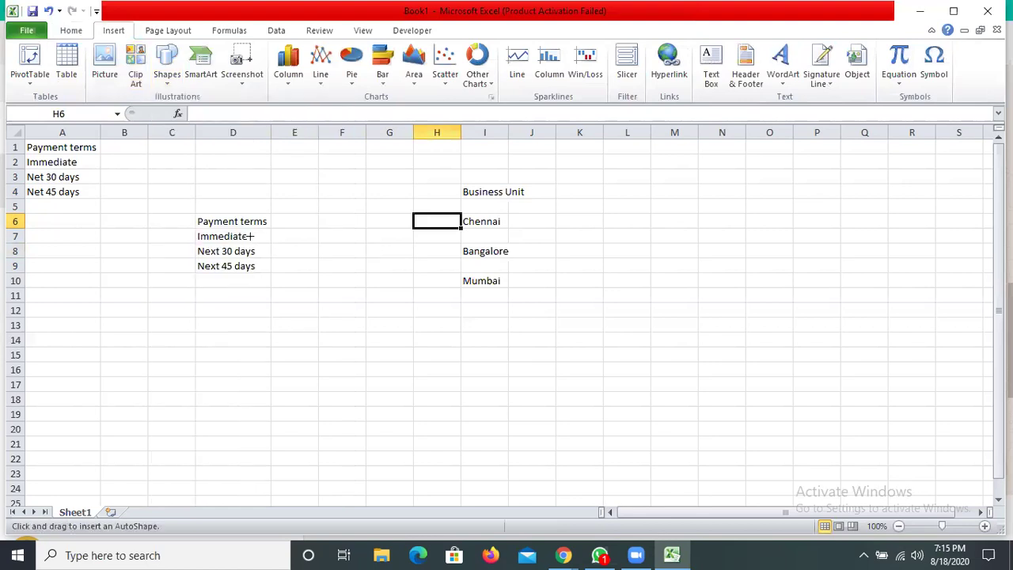
pyautogui.moveTo(248, 236); pyautogui.dragTo(460, 222)
pyautogui.moveTo(289, 237)
pyautogui.mouseDown()
pyautogui.moveTo(251, 230)
pyautogui.moveTo(257, 237)
pyautogui.mouseUp()
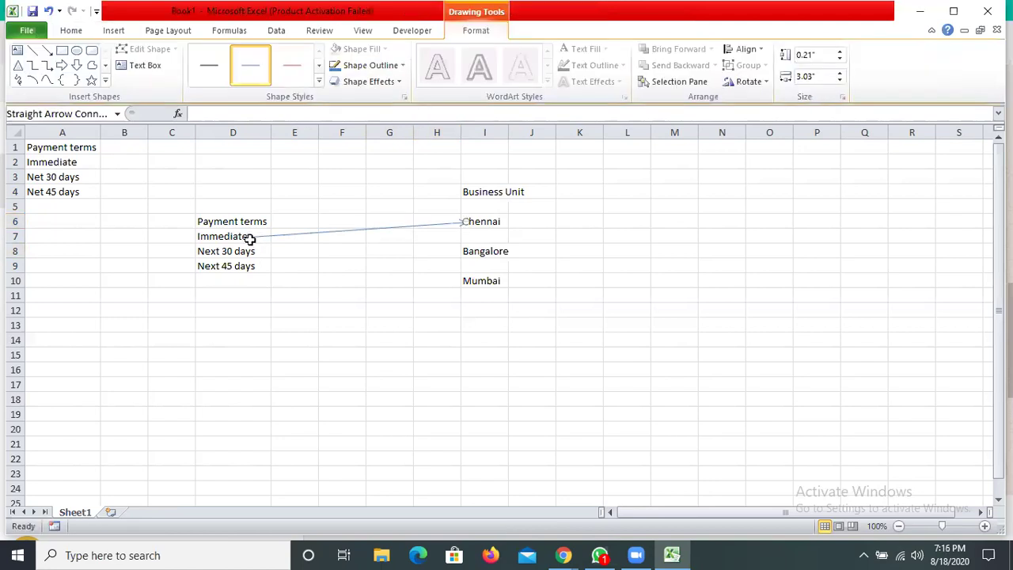
pyautogui.press('Escape')
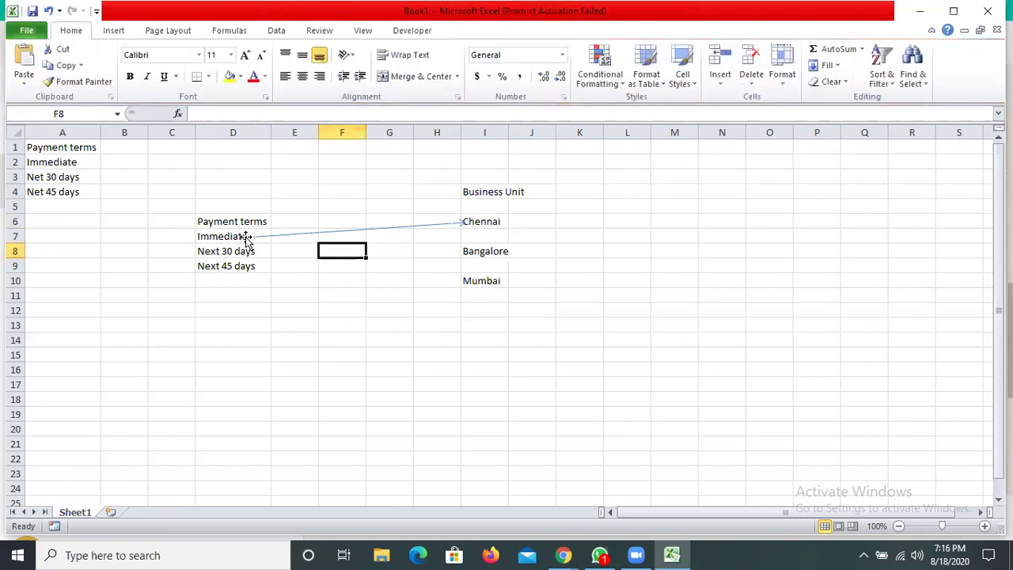
pyautogui.click(246, 239)
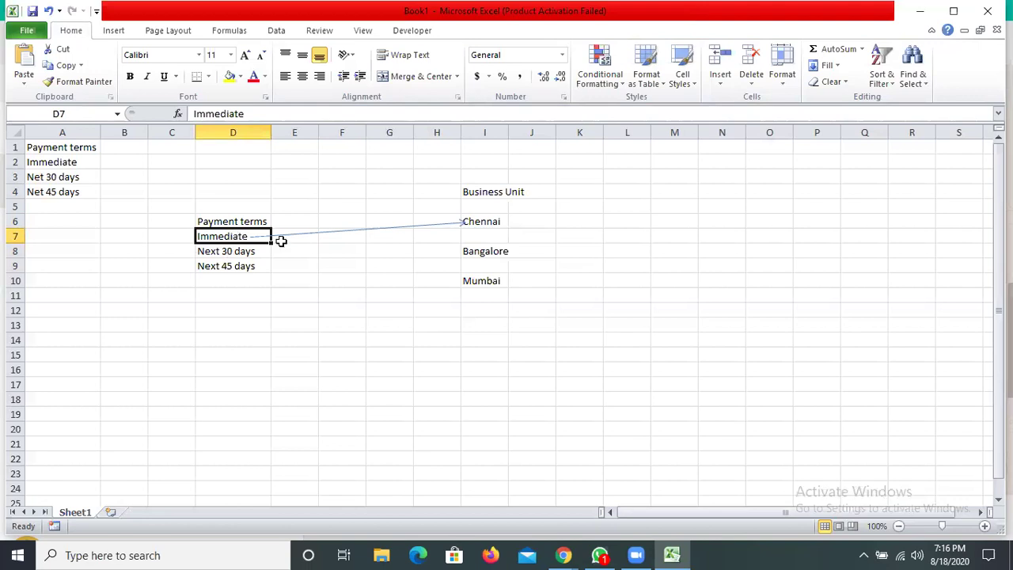
pyautogui.click(315, 226)
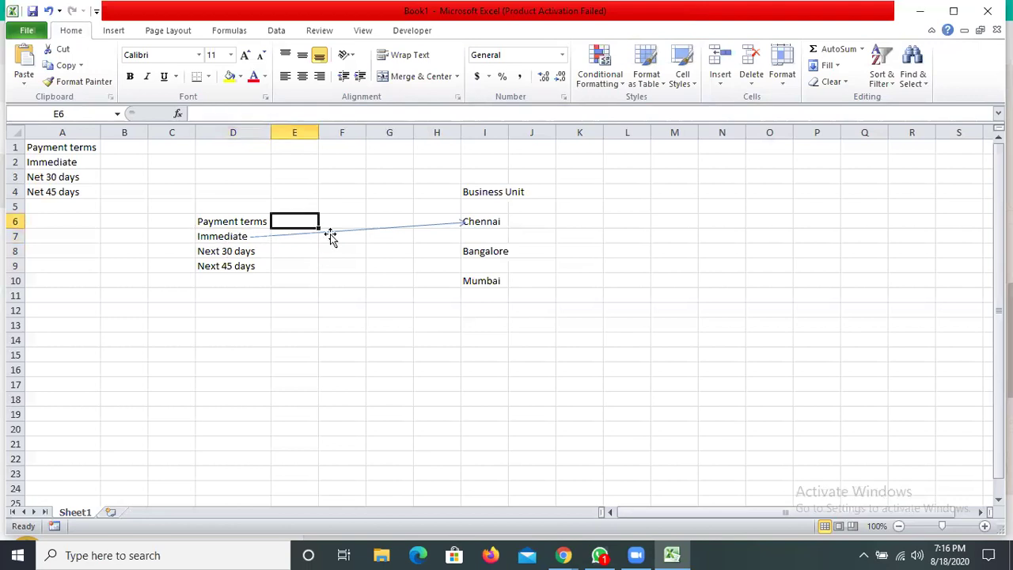
# - Enter "Create RDS1" in cell F13 and widen column F to fit the text
pyautogui.click(319, 309)
pyautogui.click(338, 329)
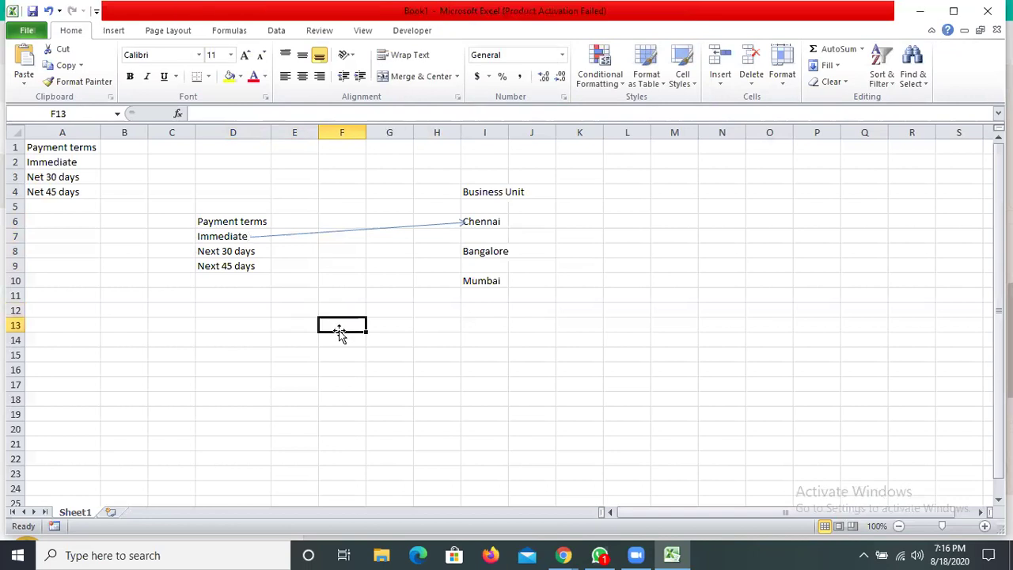
pyautogui.write('Creat')
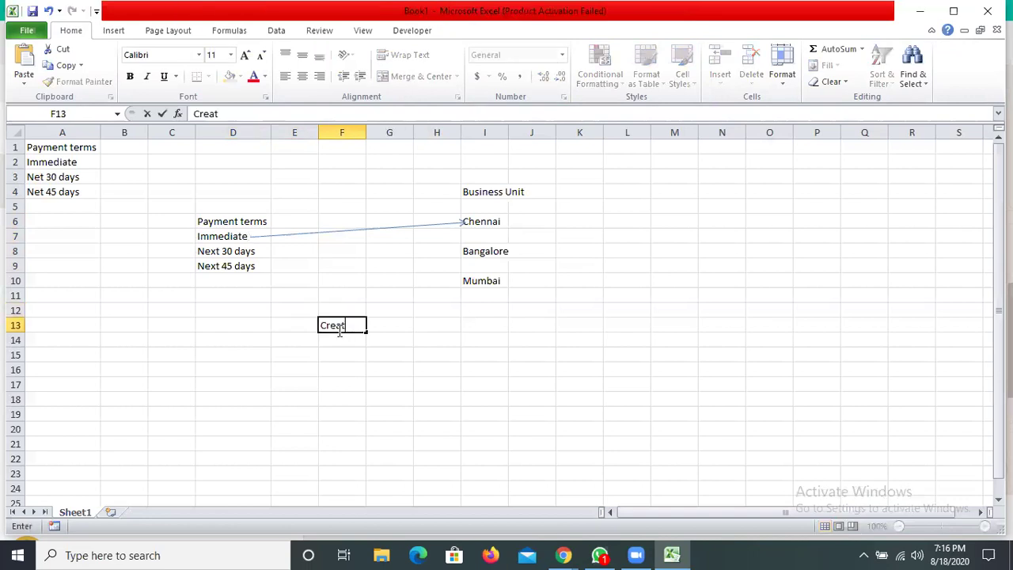
pyautogui.write('e Reference')
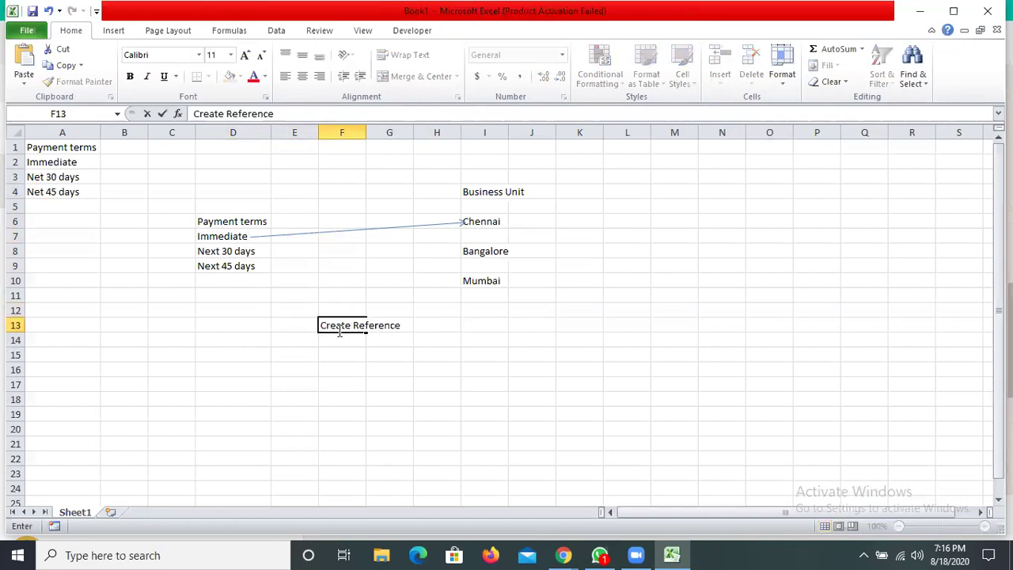
pyautogui.write(' Da')
pyautogui.press('BackSpace')
pyautogui.press('BackSpace')
pyautogui.press('BackSpace')
pyautogui.press('BackSpace')
pyautogui.press('BackSpace')
pyautogui.press('BackSpace')
pyautogui.press('BackSpace')
pyautogui.press('BackSpace')
pyautogui.press('BackSpace')
pyautogui.press('BackSpace')
pyautogui.press('BackSpace')
pyautogui.press('BackSpace')
pyautogui.press('BackSpace')
pyautogui.press('BackSpace')
pyautogui.press('BackSpace')
pyautogui.press('BackSpace')
pyautogui.press('BackSpace')
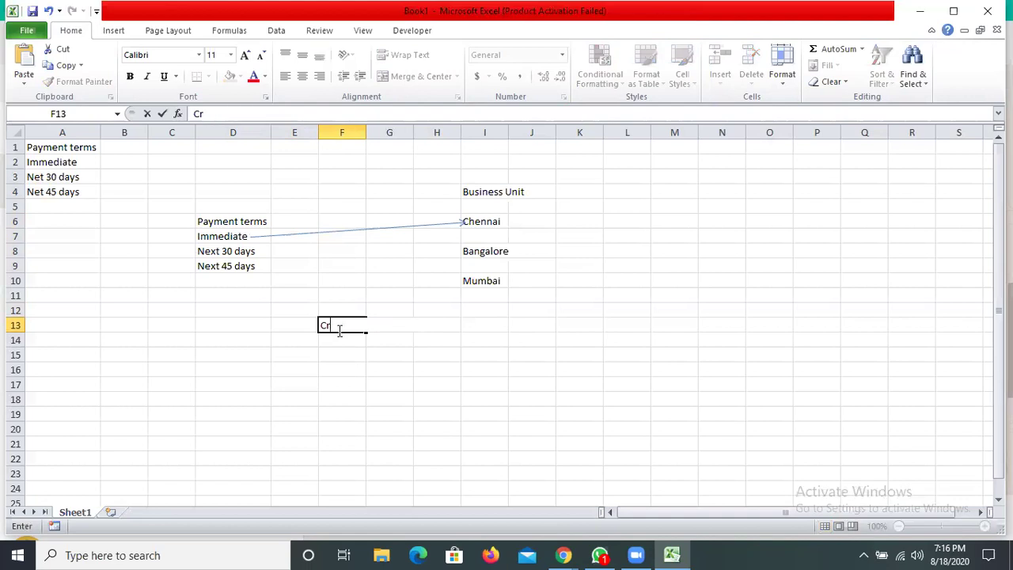
pyautogui.write('eate RDS1')
pyautogui.press('Tab')
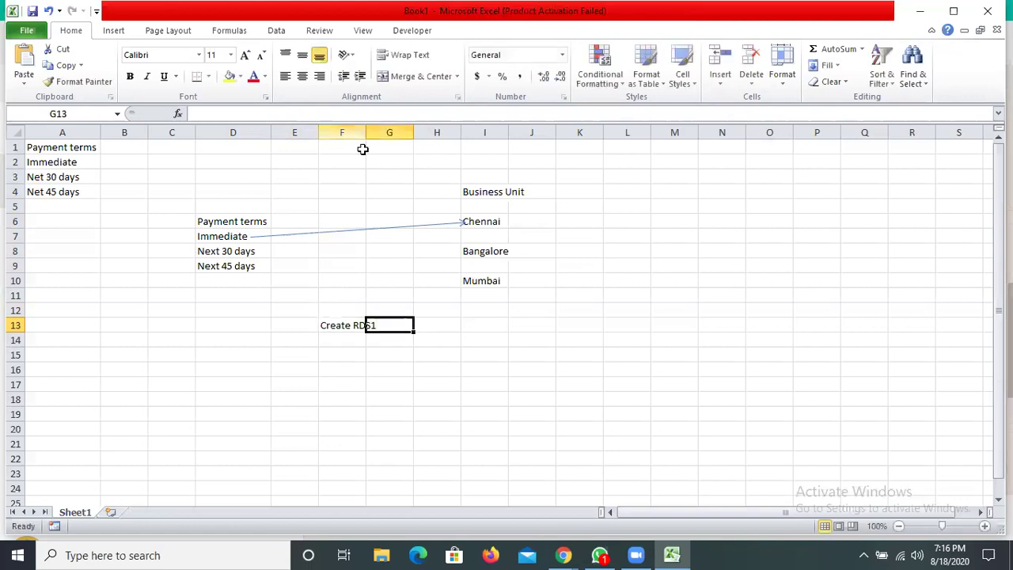
pyautogui.press('Return')
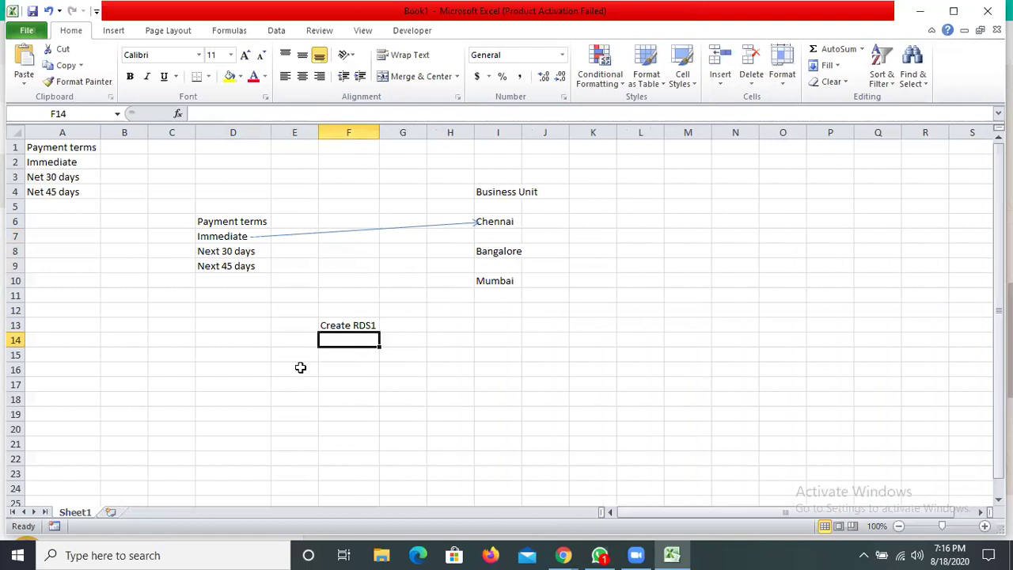
# - Enter "Assign the Payment terms to RDS1" in cell F14
pyautogui.write('a')
pyautogui.press('BackSpace')
pyautogui.write('Assig')
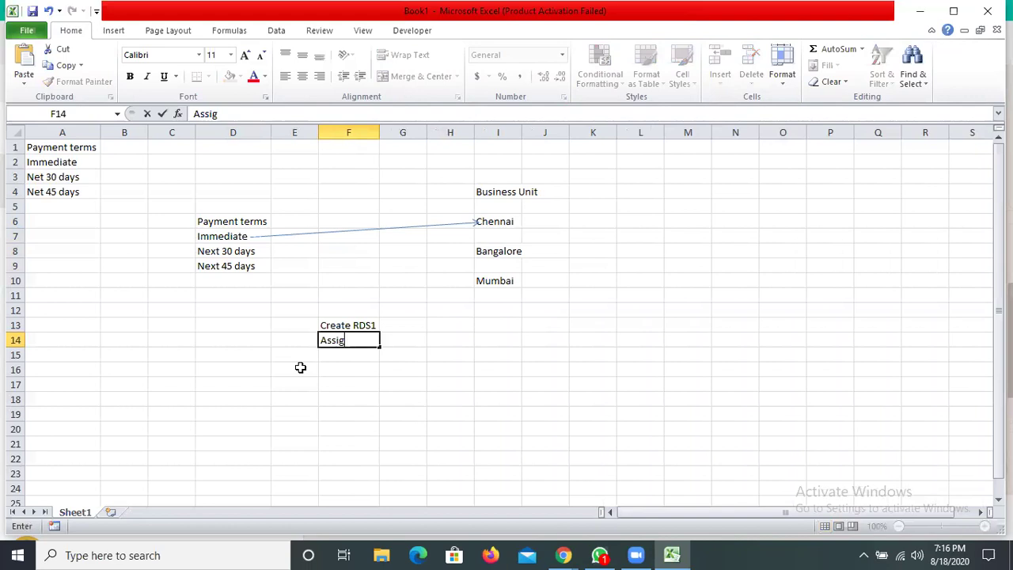
pyautogui.write('n the Payment')
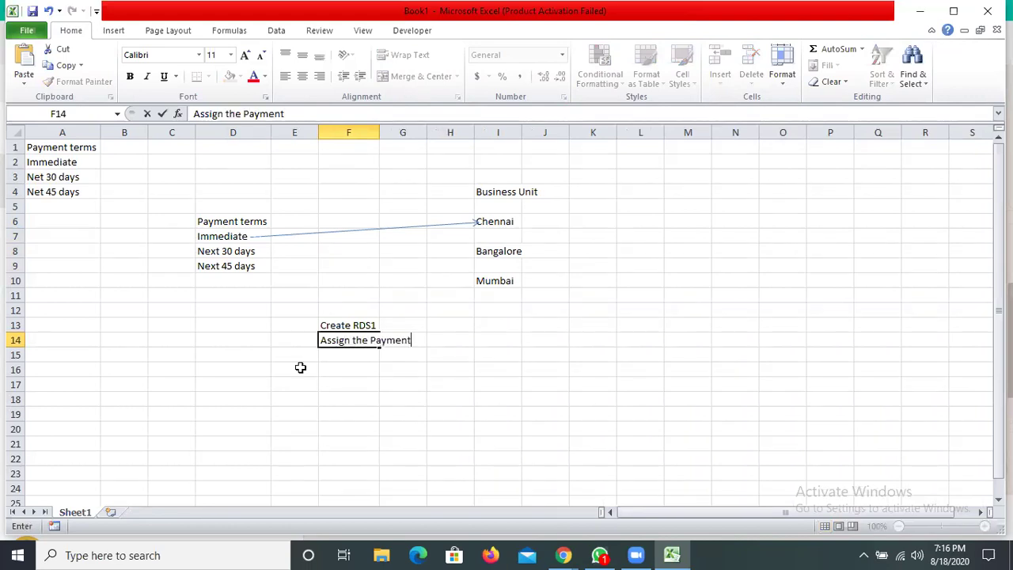
pyautogui.write(' tetms to RS')
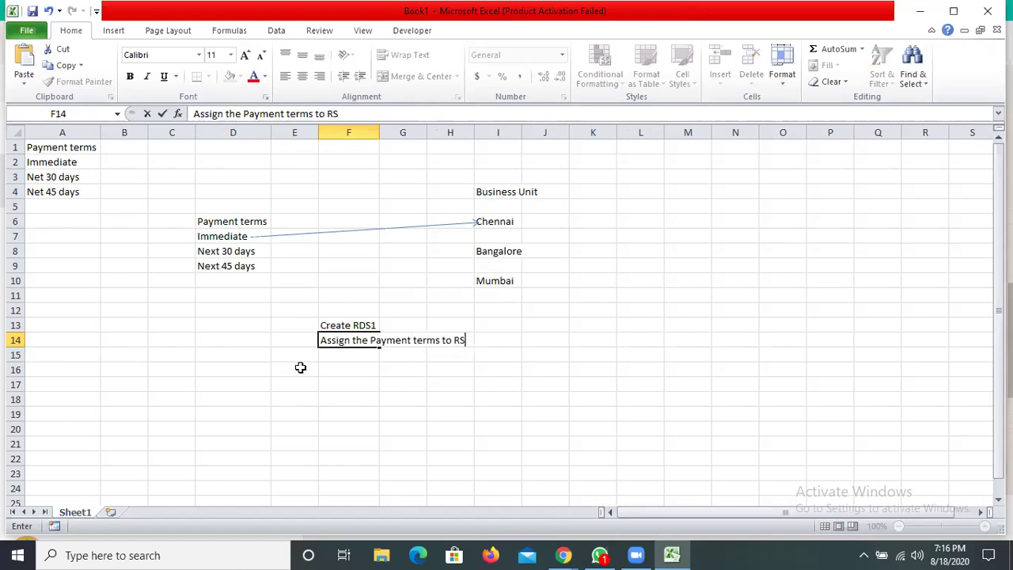
pyautogui.press('BackSpace')
pyautogui.write('DS1')
pyautogui.press('Tab')
pyautogui.press('Return')
# - Enter "RDS1 will be assigned to Chennai" in cell F15
pyautogui.write('R')
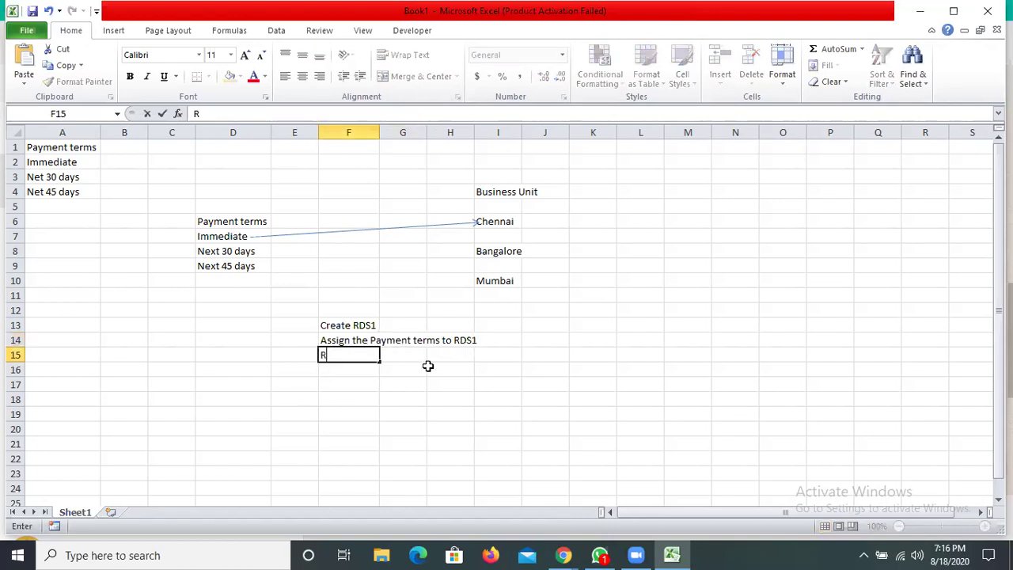
pyautogui.press('BackSpace')
pyautogui.write('r')
pyautogui.press('BackSpace')
pyautogui.write('RDS1 T')
pyautogui.press('BackSpace')
pyautogui.write('will be as')
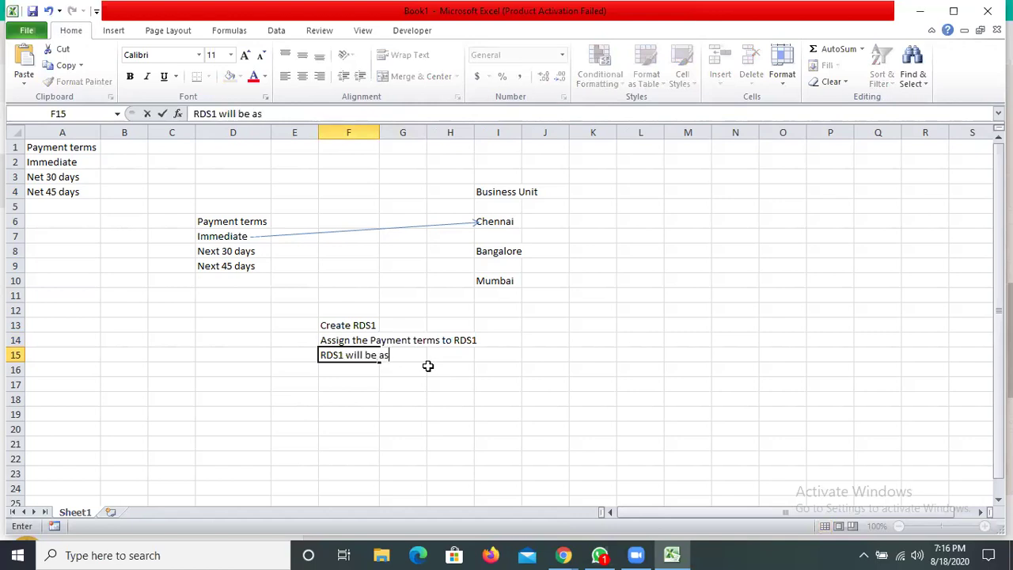
pyautogui.write('signed to ')
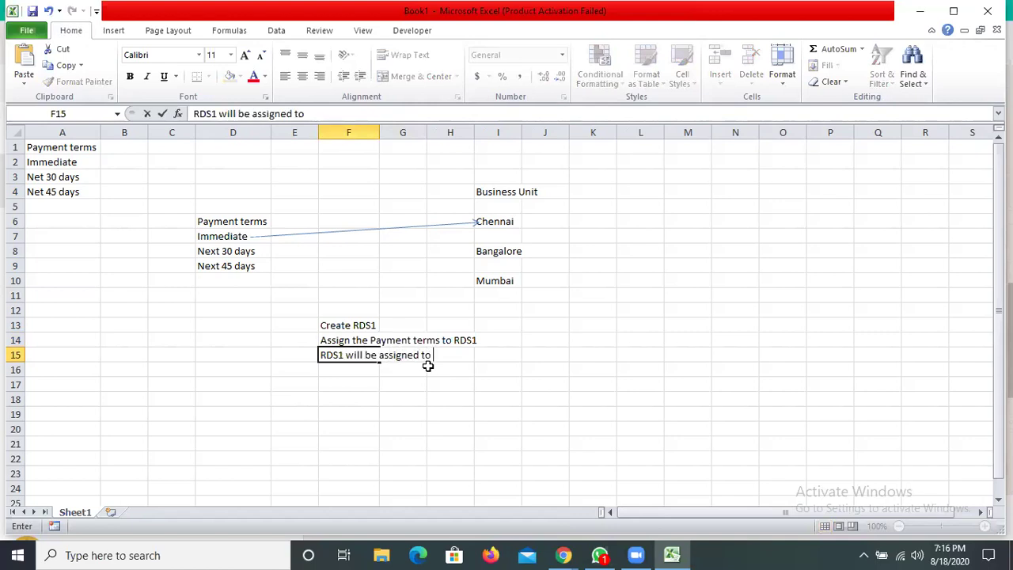
pyautogui.write('Chennai')
pyautogui.click(424, 357)
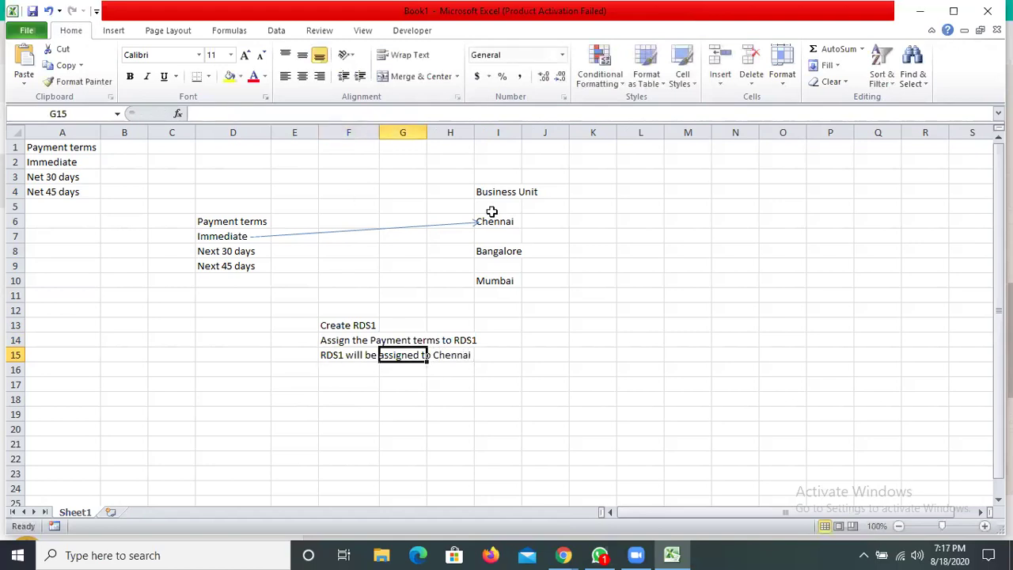
pyautogui.click(80, 79)
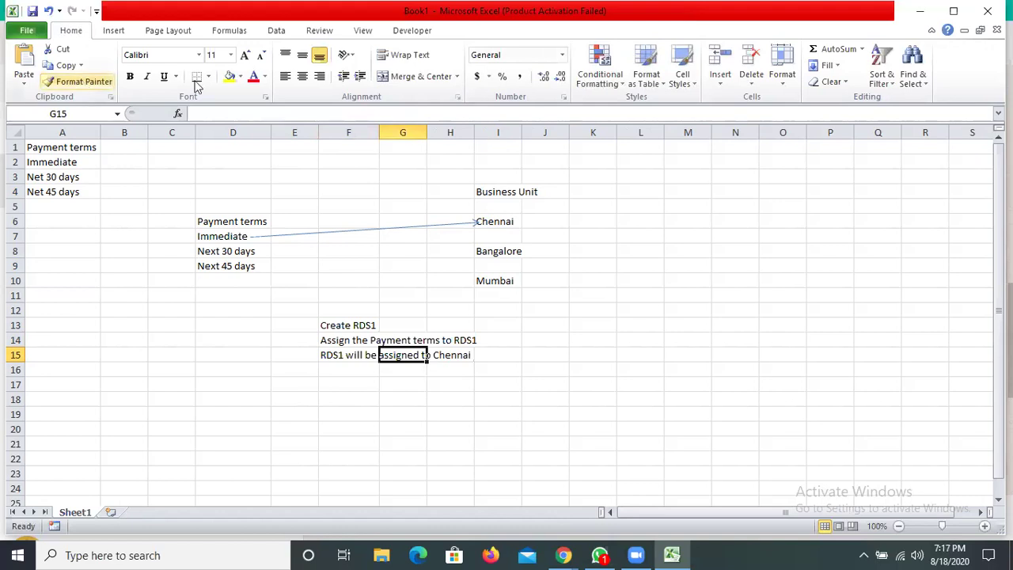
pyautogui.press('Escape')
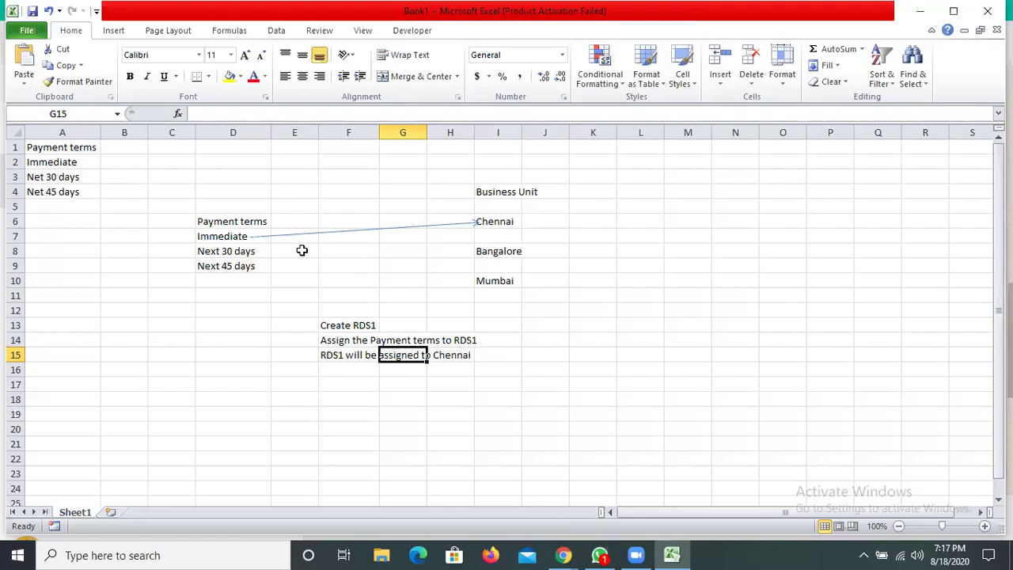
pyautogui.click(369, 330)
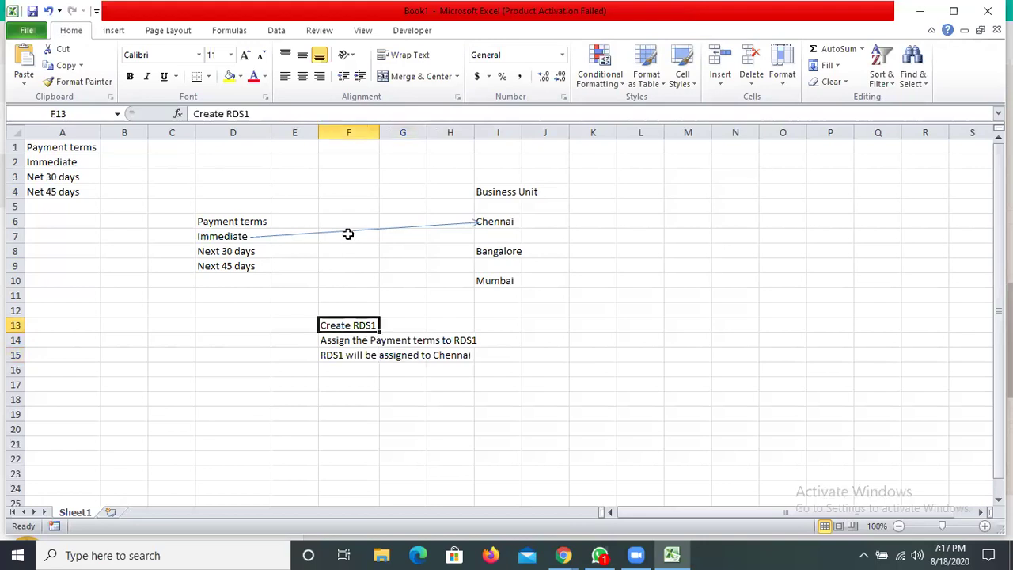
pyautogui.press('Up')
pyautogui.press('Up')
pyautogui.press('Up')
pyautogui.press('Up')
pyautogui.press('Up')
pyautogui.press('Up')
pyautogui.press('Up')
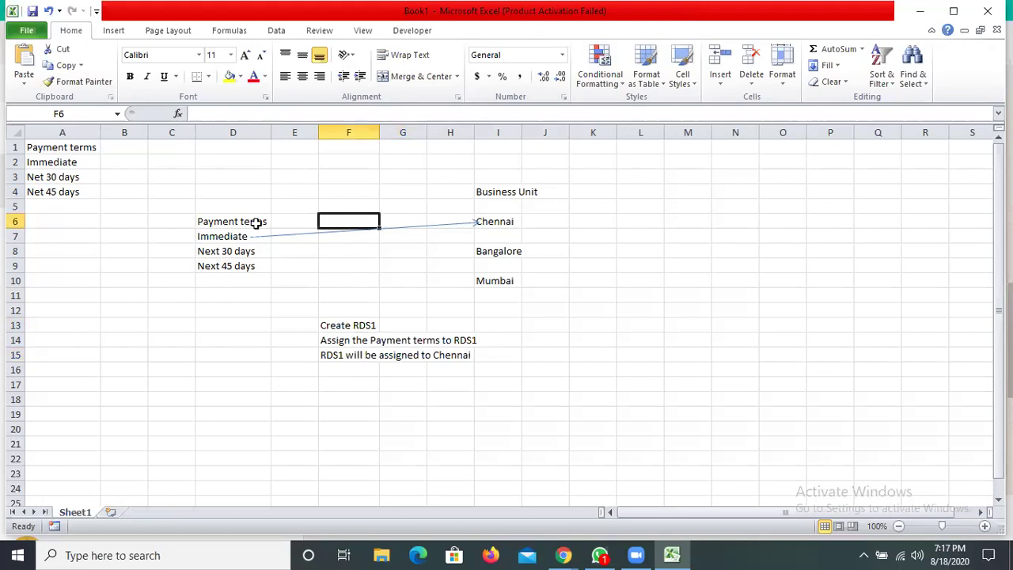
# - Enter "RDS1 will be assigned to Bangalore" in cell F17
pyautogui.press('Down')
pyautogui.press('Down')
pyautogui.press('Down')
pyautogui.press('Down')
pyautogui.press('Down')
pyautogui.press('Down')
pyautogui.press('Down')
pyautogui.press('Down')
pyautogui.press('Down')
pyautogui.press('Down')
pyautogui.press('Down')
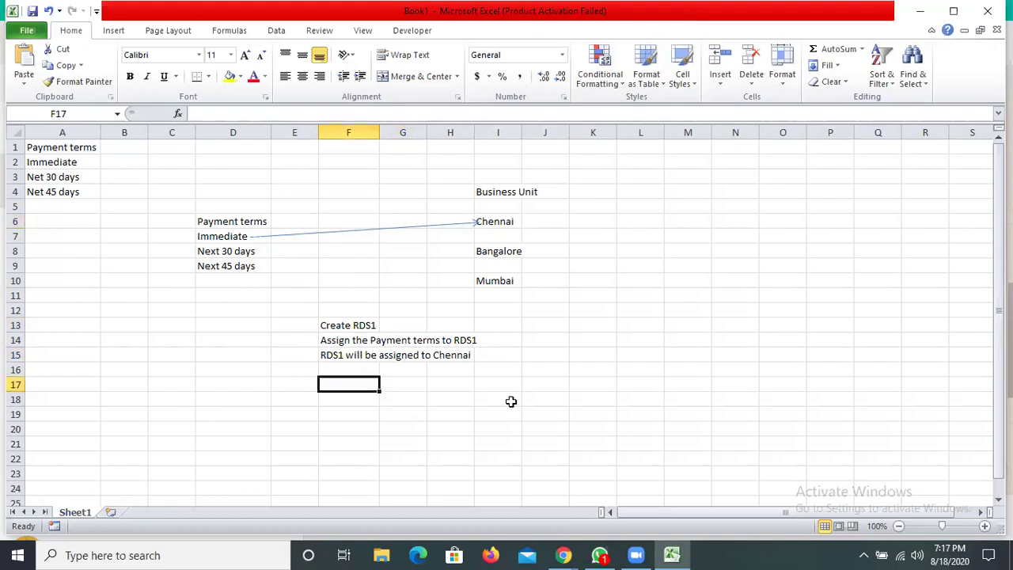
pyautogui.write('As')
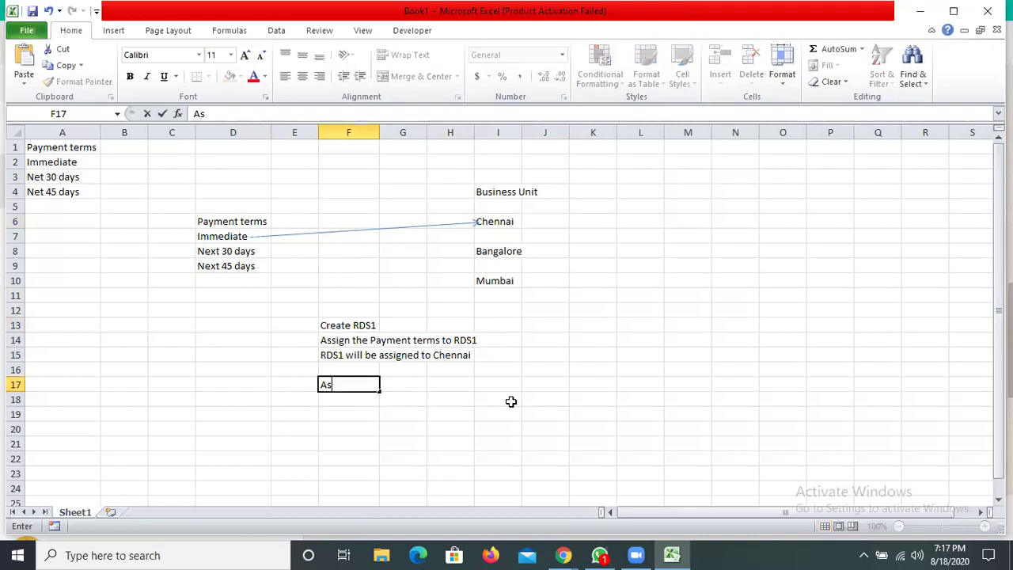
pyautogui.write('si')
pyautogui.press('BackSpace')
pyautogui.press('BackSpace')
pyautogui.press('BackSpace')
pyautogui.press('BackSpace')
pyautogui.write('Rd')
pyautogui.press('BackSpace')
pyautogui.write('DS1 will be assig')
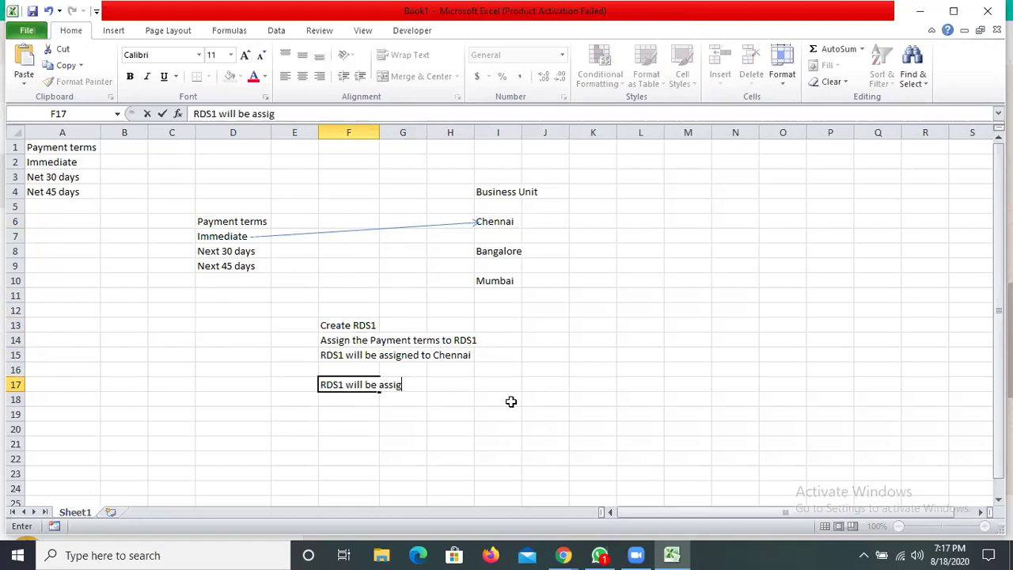
pyautogui.write('ned to Bangalore')
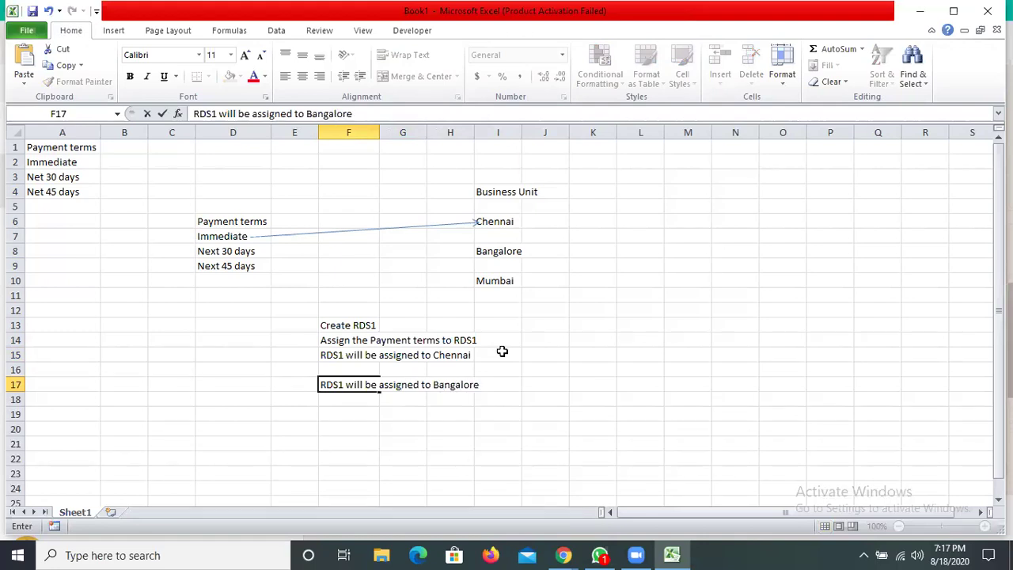
pyautogui.click(503, 350)
# - Draw a straight arrow about 3.09" wide and 0.21" high from "Immediate" in D7 to "Bangalore" in the Business Unit list
pyautogui.hotkey('alt', 'n')
pyautogui.click(167, 64)
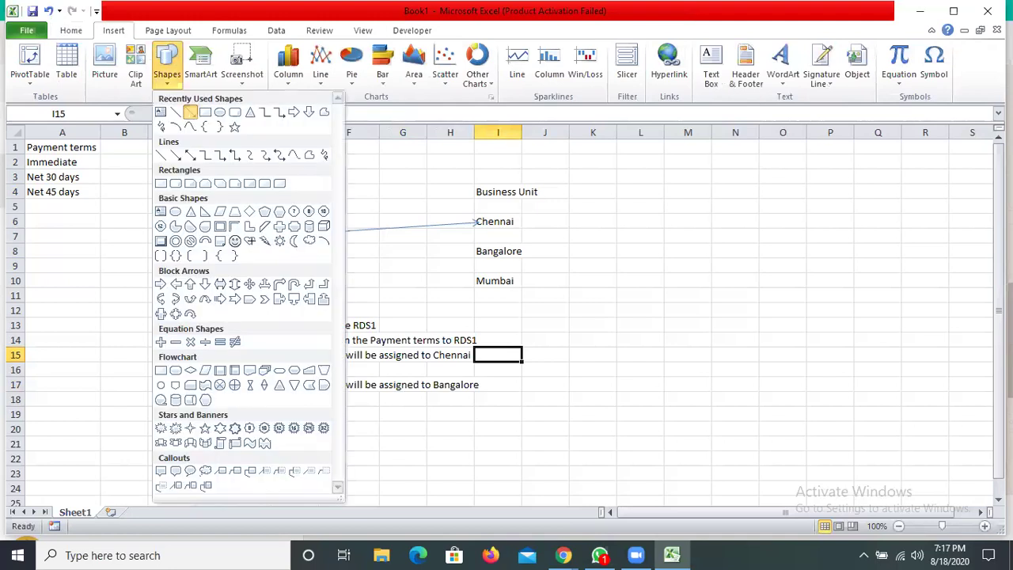
pyautogui.click(190, 112)
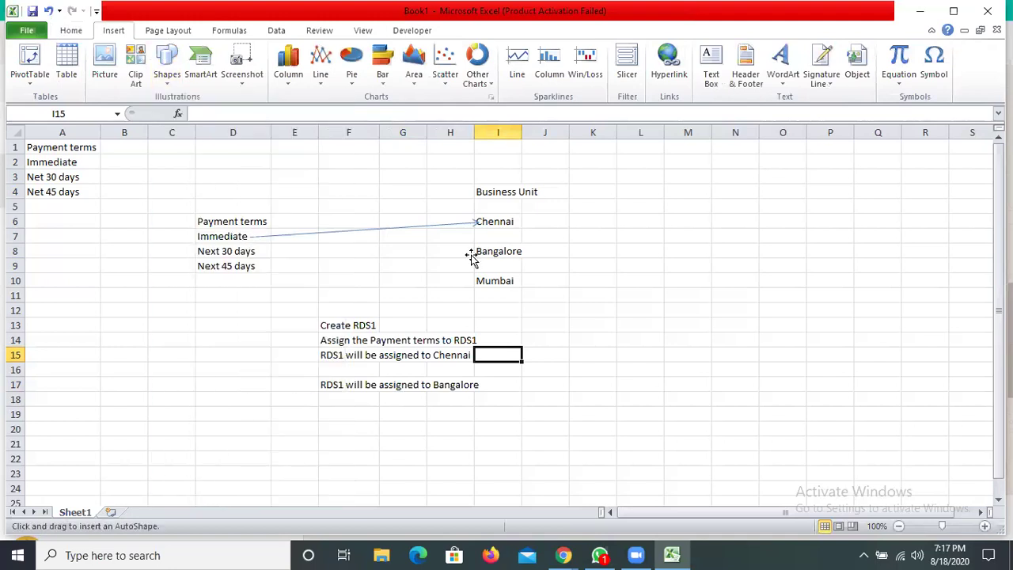
pyautogui.moveTo(470, 254); pyautogui.dragTo(472, 255)
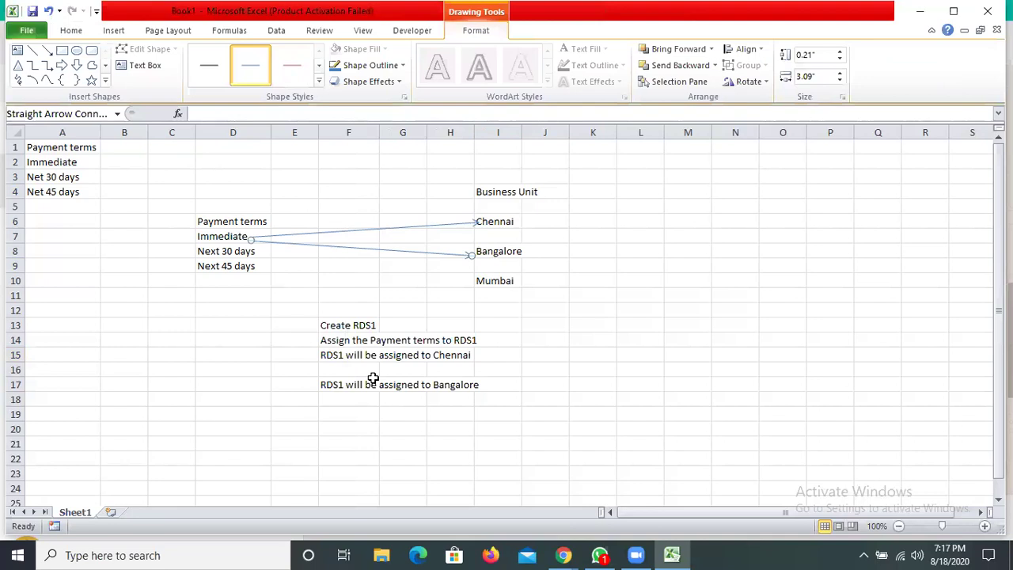
pyautogui.press('Escape')
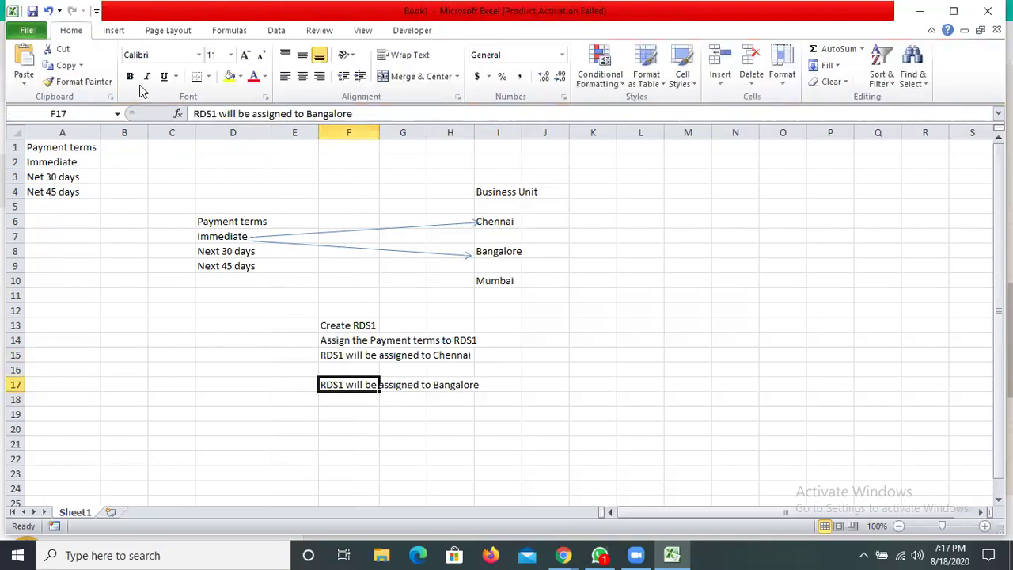
# - Place a 1" by 1" straight arrow running diagonally down from the lower-right corner of cell F19
pyautogui.click(115, 32)
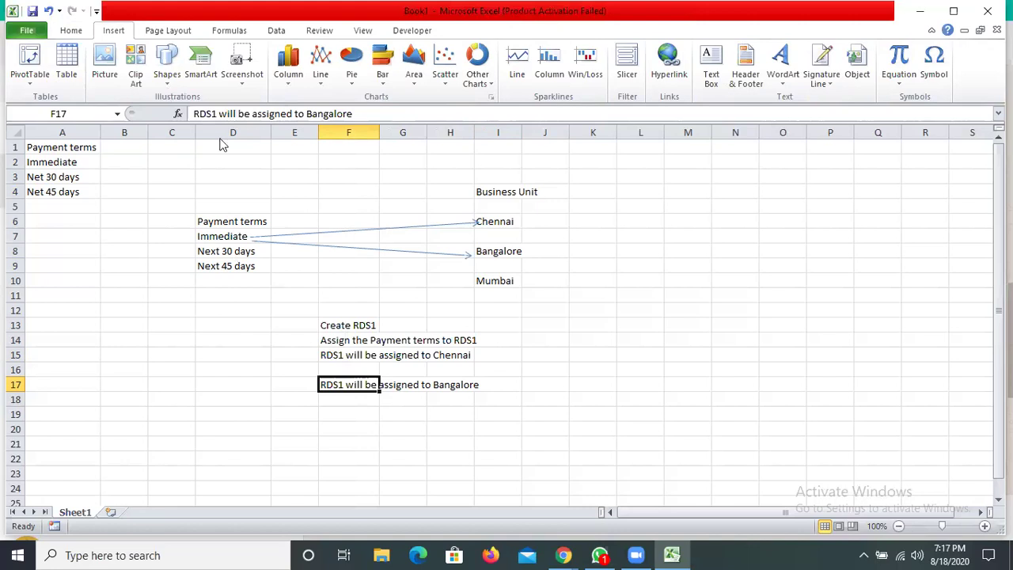
pyautogui.click(167, 73)
pyautogui.click(190, 113)
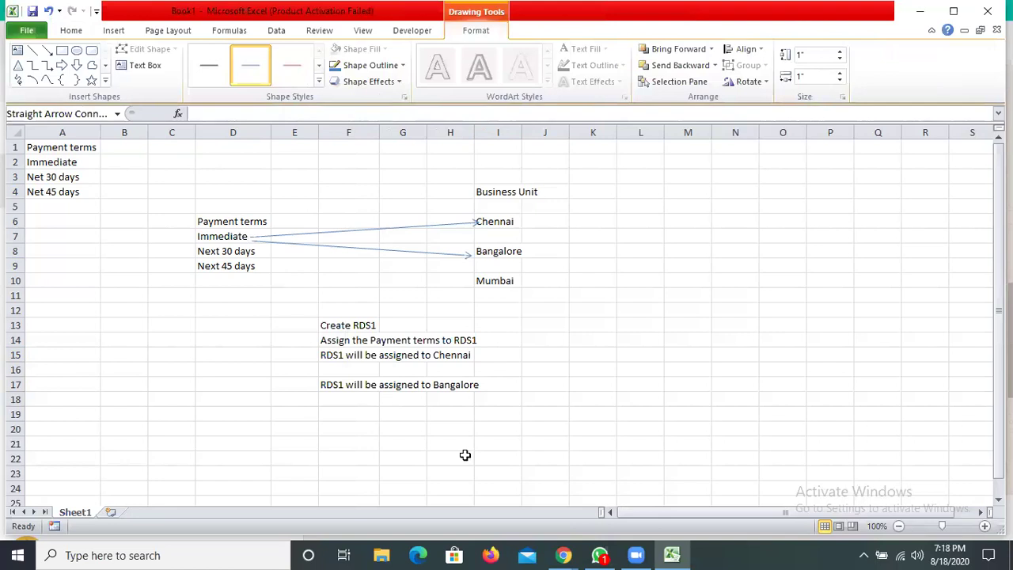
pyautogui.moveTo(380, 420); pyautogui.dragTo(440, 478)
pyautogui.press('Escape')
# - Enter "Create RDS2" in cell F19
pyautogui.write('C')
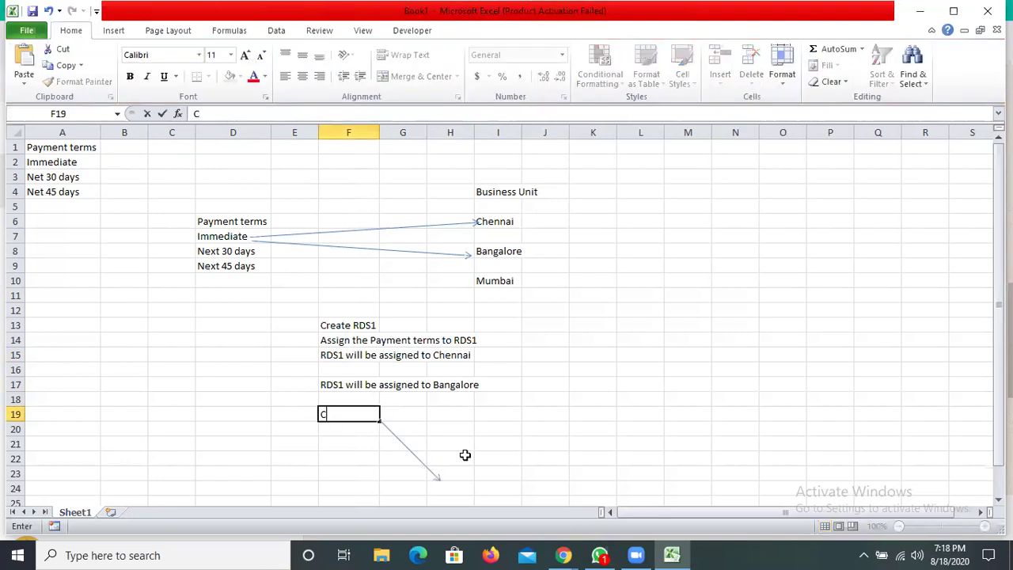
pyautogui.write('reate RSD')
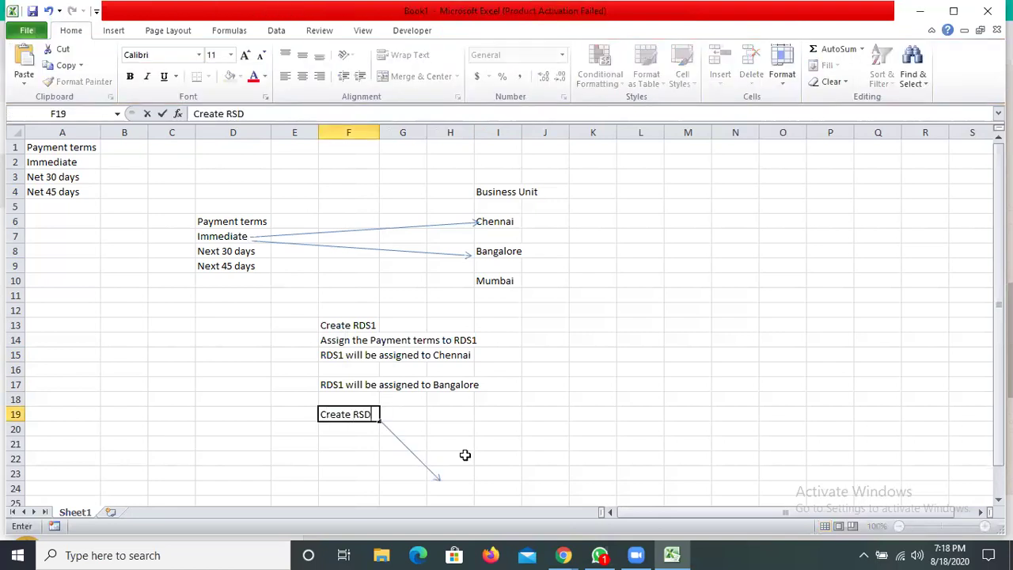
pyautogui.press('BackSpace')
pyautogui.press('BackSpace')
pyautogui.write('DS2')
pyautogui.press('Return')
# - Enter "Assign the Payment term Immediate and Next 30 days to RDS2" in cell F20
pyautogui.write('aS')
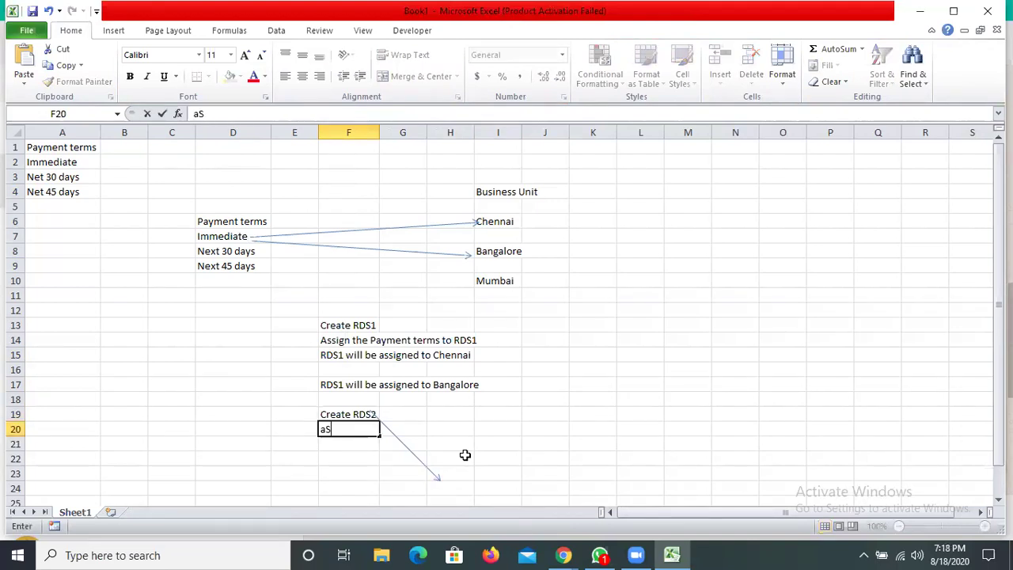
pyautogui.press('BackSpace')
pyautogui.press('BackSpace')
pyautogui.write('Assign the Payment tern')
pyautogui.press('BackSpace')
pyautogui.write('m Immediate and Next 30')
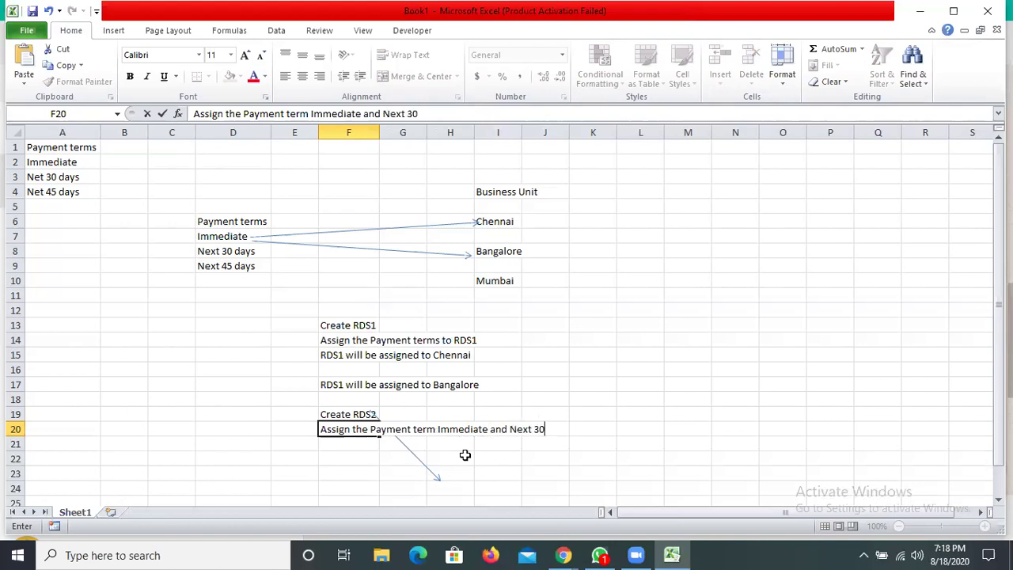
pyautogui.write(' days to RDS2')
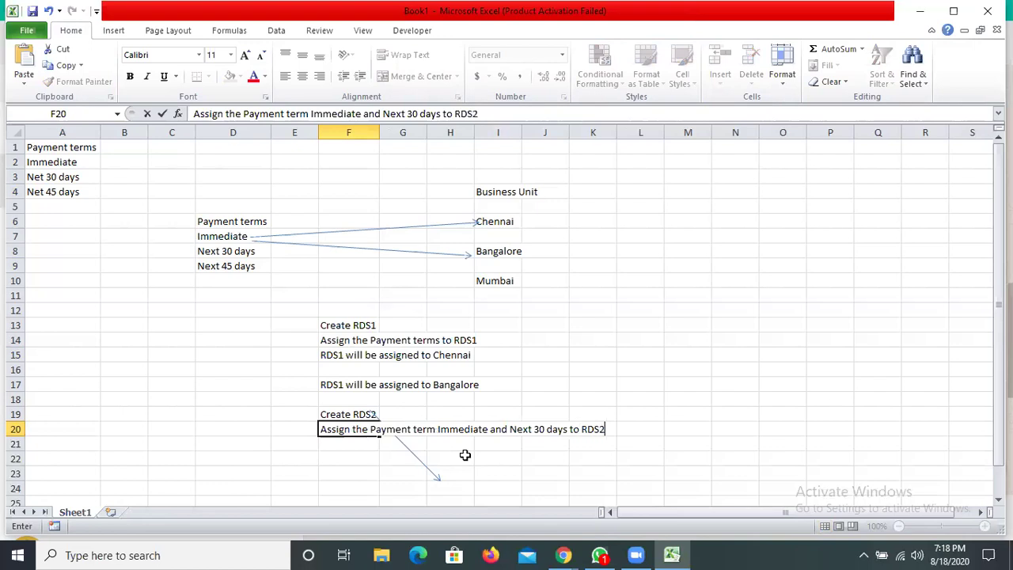
pyautogui.press('Return')
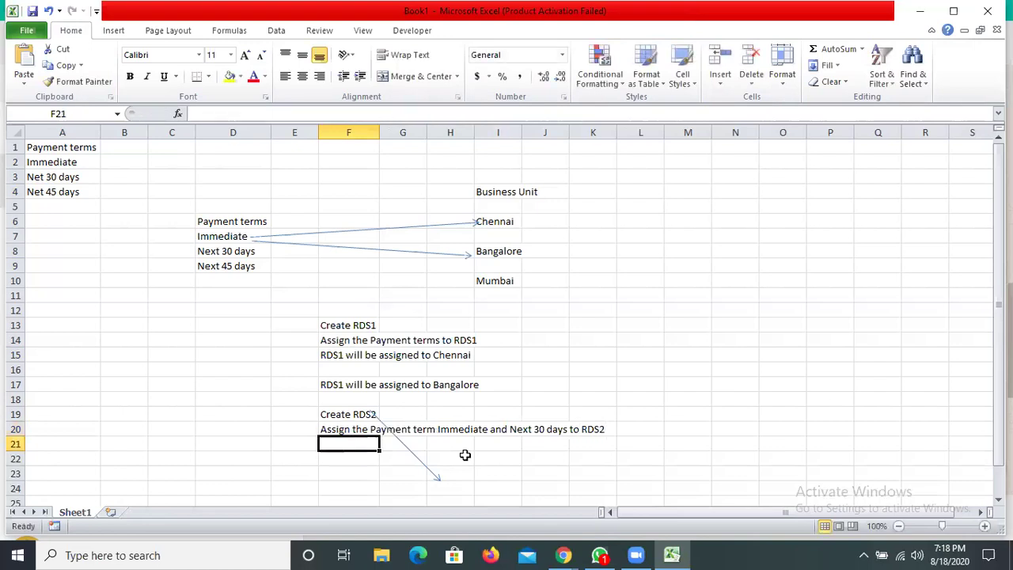
# - Enter "RDS2 will be assigned to Mumbai" in cell F21
pyautogui.write('RD')
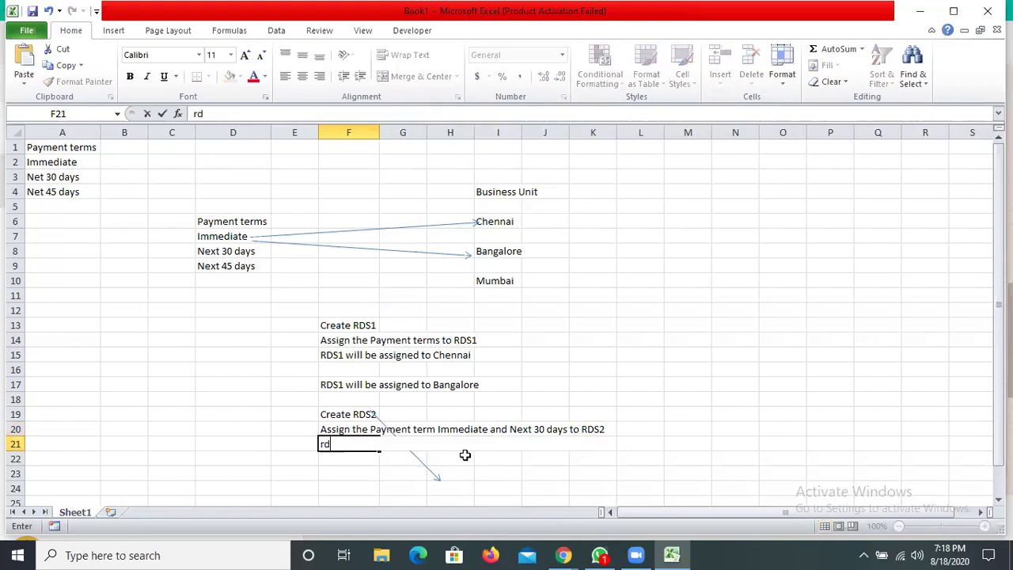
pyautogui.write('S2 will be assigned ')
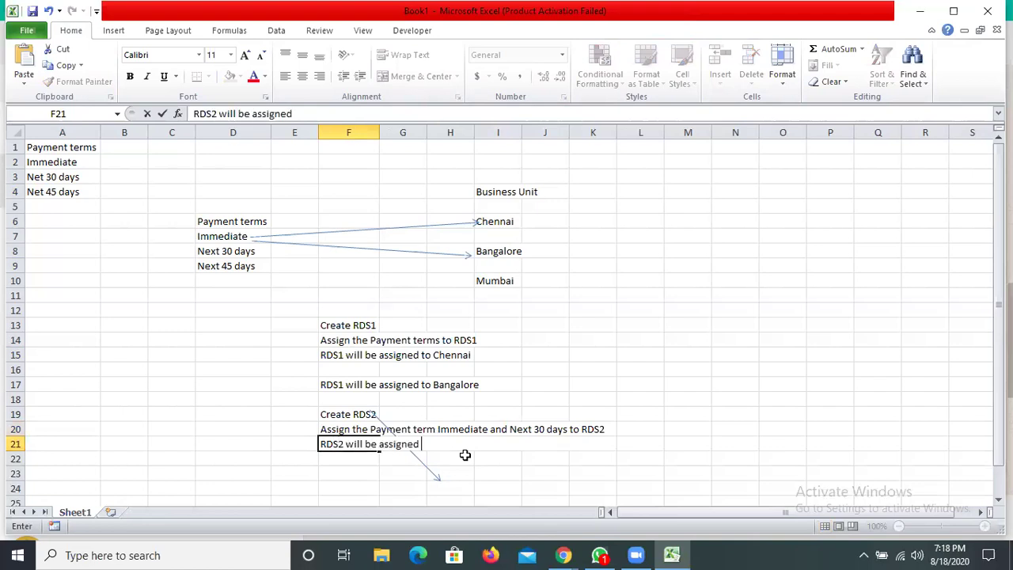
pyautogui.write('to Mumbai')
pyautogui.press('Tab')
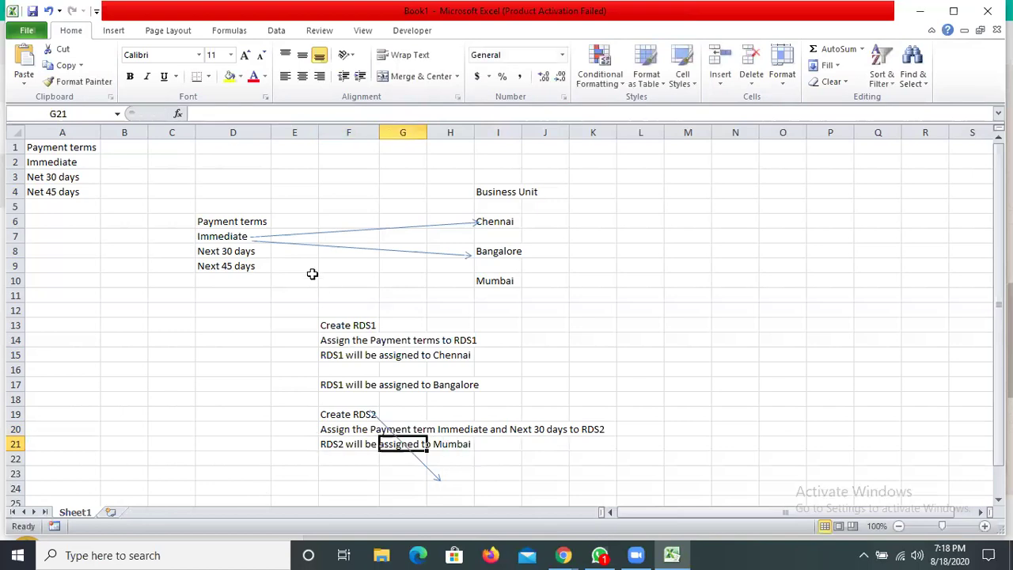
# - Draw a straight arrow about 3.56" wide and 0.66" high from "Immediate" in D7 to "Mumbai" in the Business Unit list
pyautogui.click(113, 32)
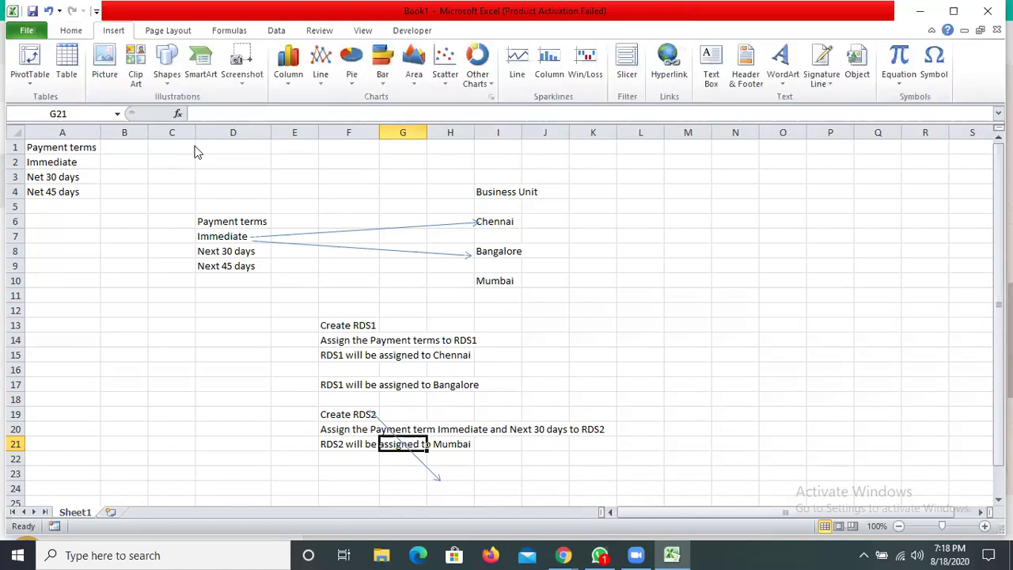
pyautogui.click(167, 64)
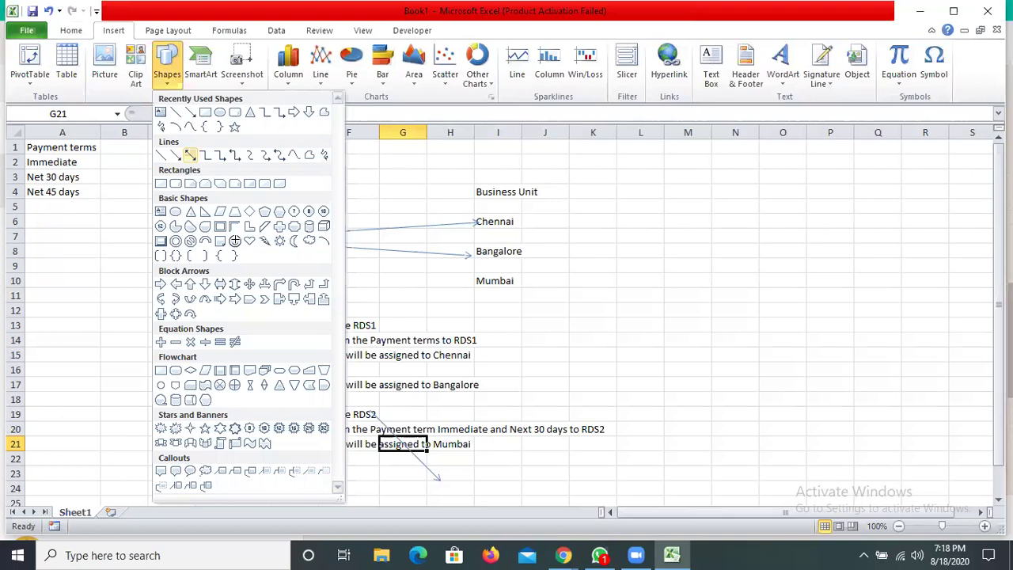
pyautogui.click(190, 155)
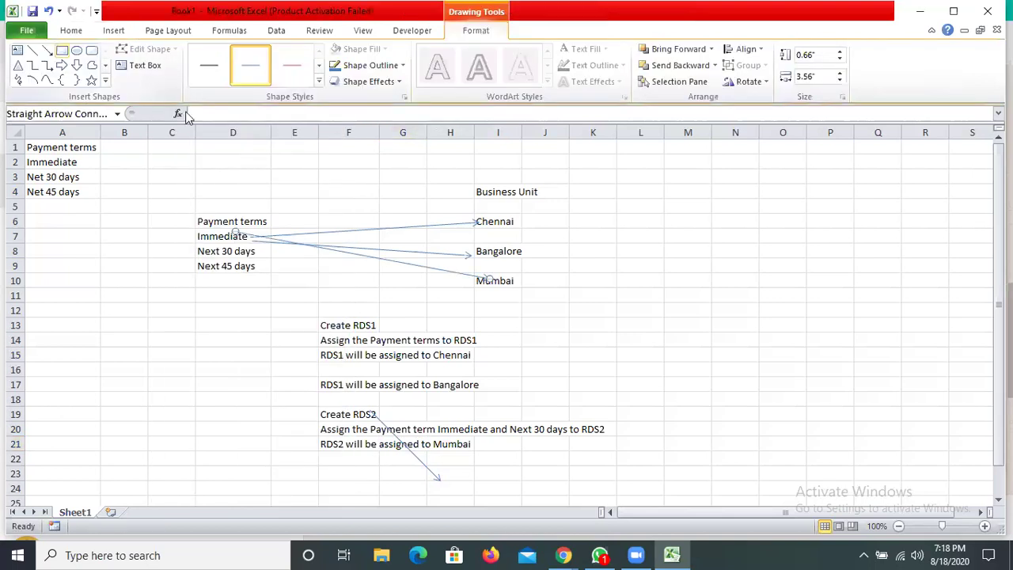
# - Draw a straight arrow about 3.38" wide and 0.45" high from "Next 30 days" in D8 to "Mumbai" in the Business Unit list
pyautogui.hotkey('alt', 'n')
pyautogui.press('s')
pyautogui.press('h')
pyautogui.click(190, 154)
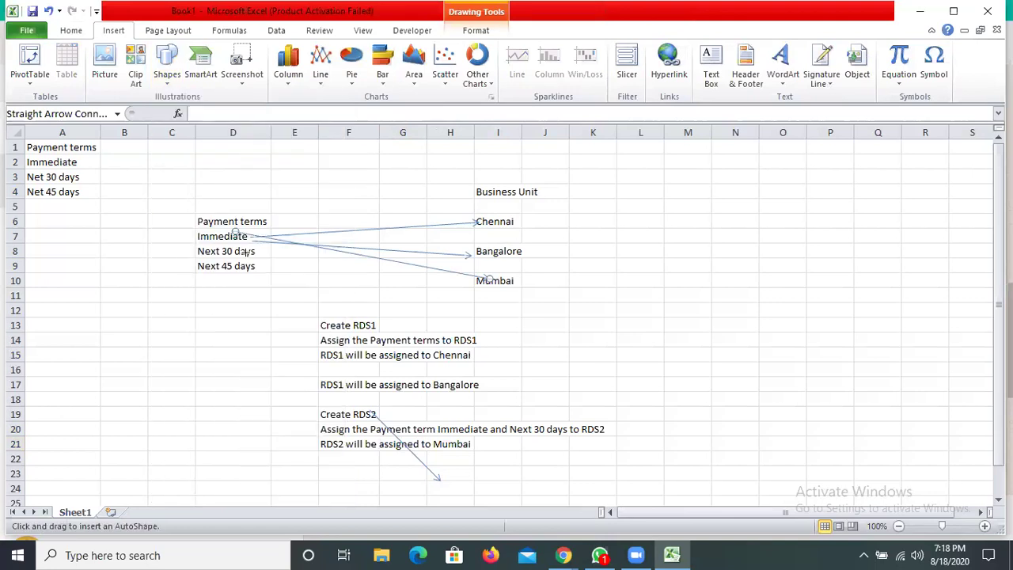
pyautogui.moveTo(245, 251); pyautogui.dragTo(486, 283)
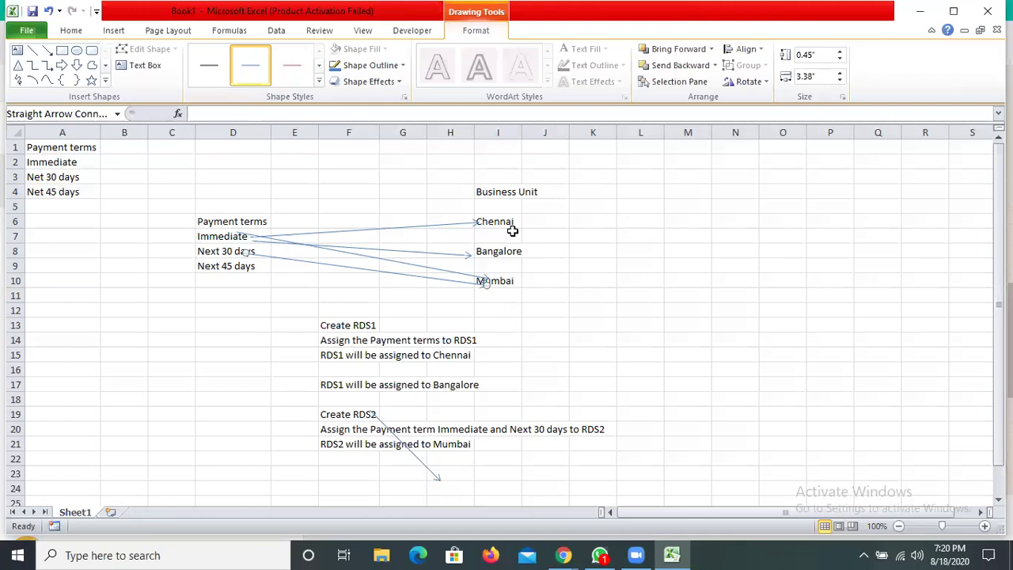
# - Enter the note "Reference data Set is Common" in cell N13
pyautogui.moveTo(211, 238); pyautogui.dragTo(212, 267)
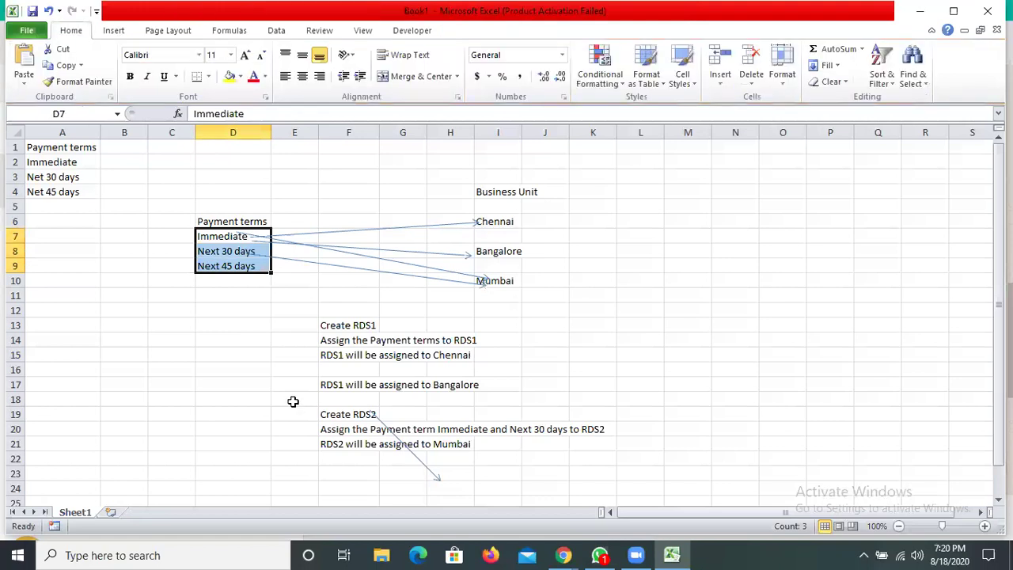
pyautogui.scroll(-2, 744, 251)
pyautogui.click(719, 234)
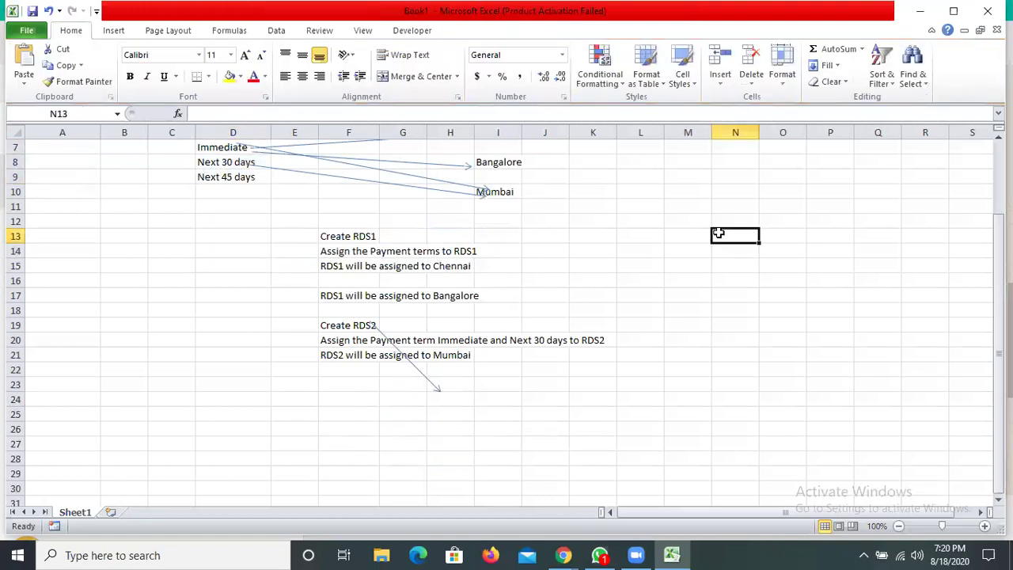
pyautogui.write('C')
pyautogui.press('BackSpace')
pyautogui.write('Refers')
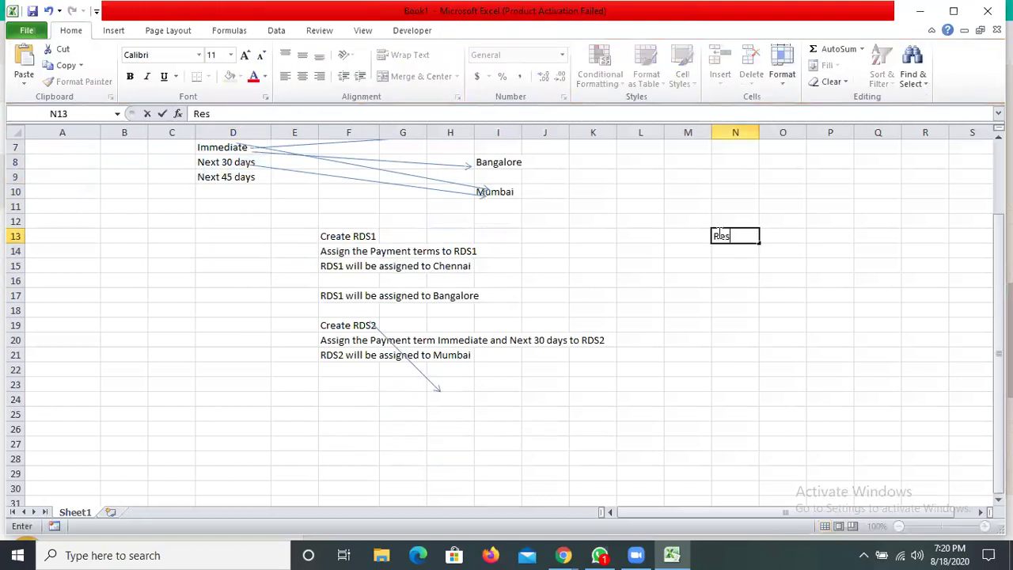
pyautogui.write('e')
pyautogui.press('BackSpace')
pyautogui.press('BackSpace')
pyautogui.write('ence data Se')
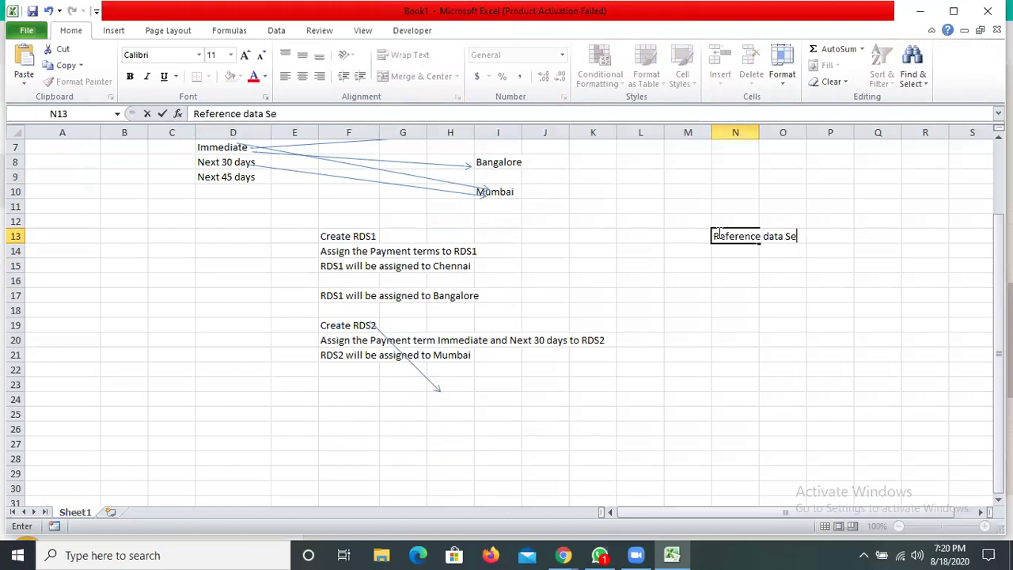
pyautogui.write('t is Common')
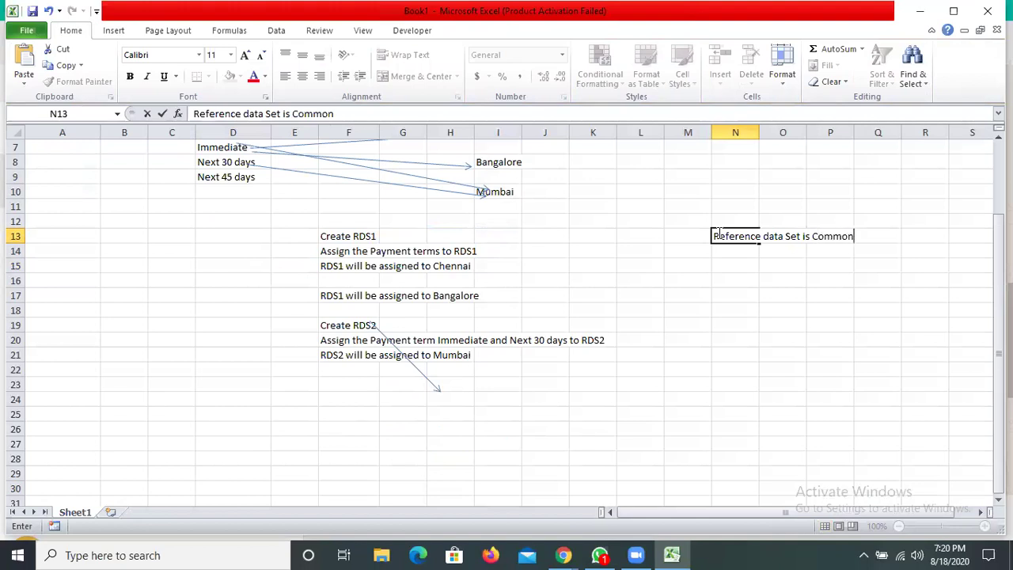
pyautogui.press('Tab')
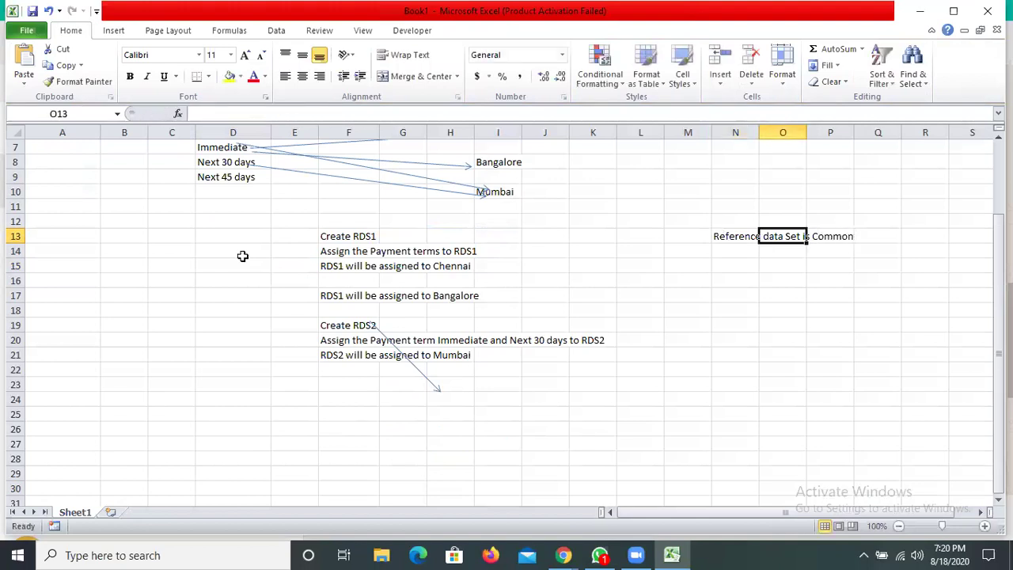
# - Select the empty cell N16 below the reference data set note
pyautogui.scroll(2, 688, 327)
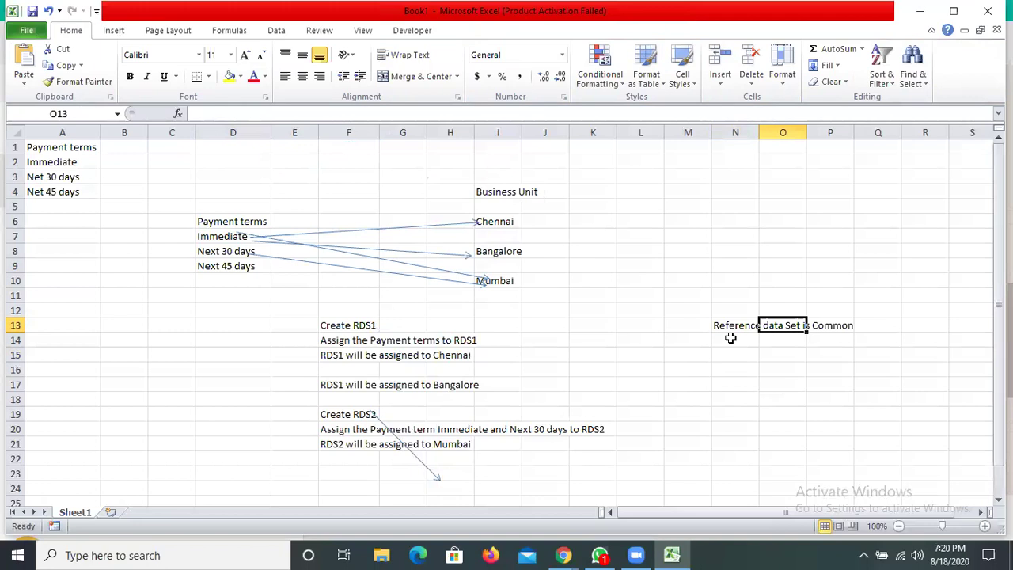
pyautogui.press('Left')
pyautogui.press('Down')
pyautogui.press('Down')
pyautogui.press('Down')
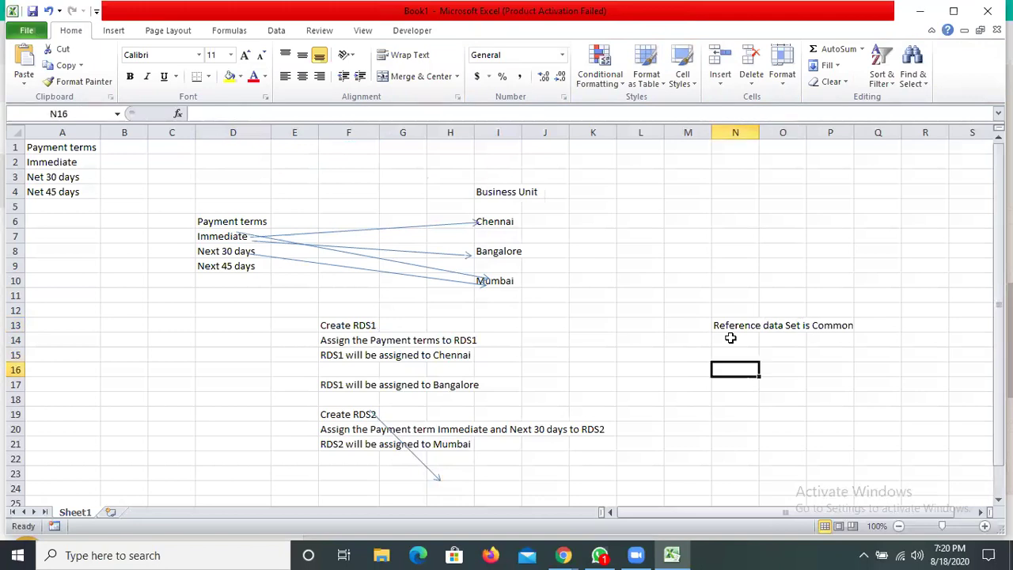